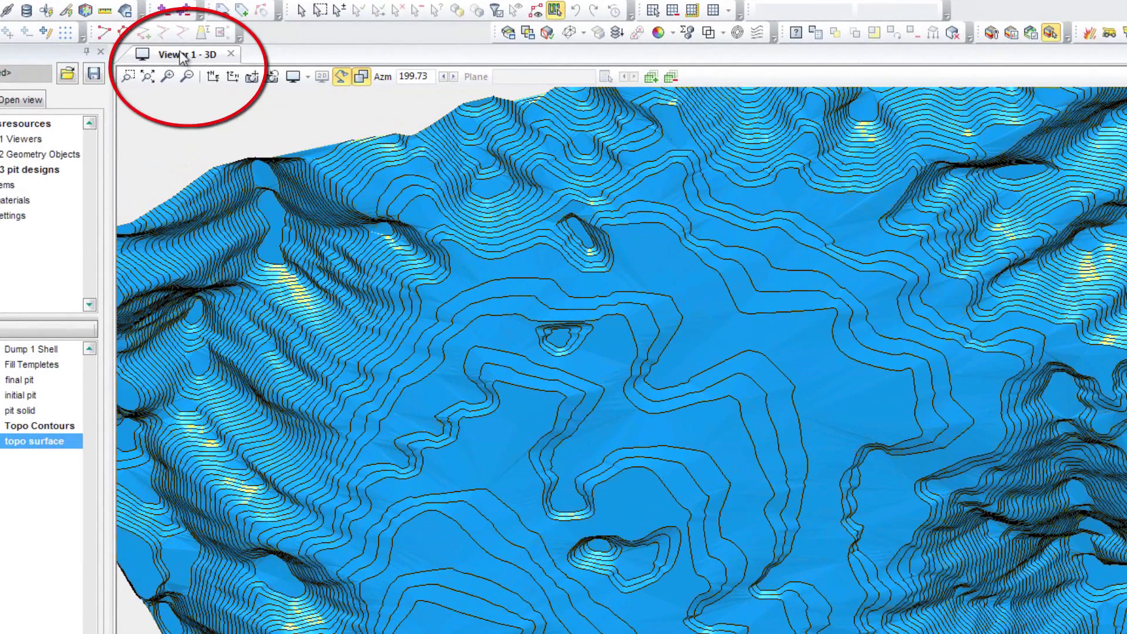
# - Make the Viewer 1 - 3D tab floating and drag it off to the right
pyautogui.rightClick(184, 58)
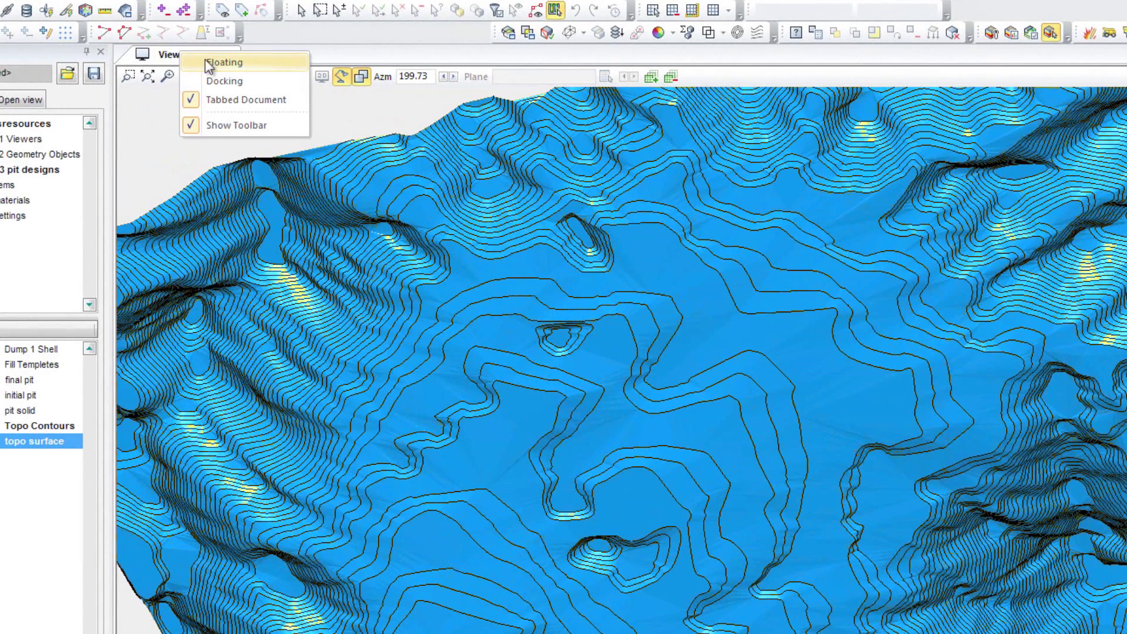
pyautogui.click(206, 59)
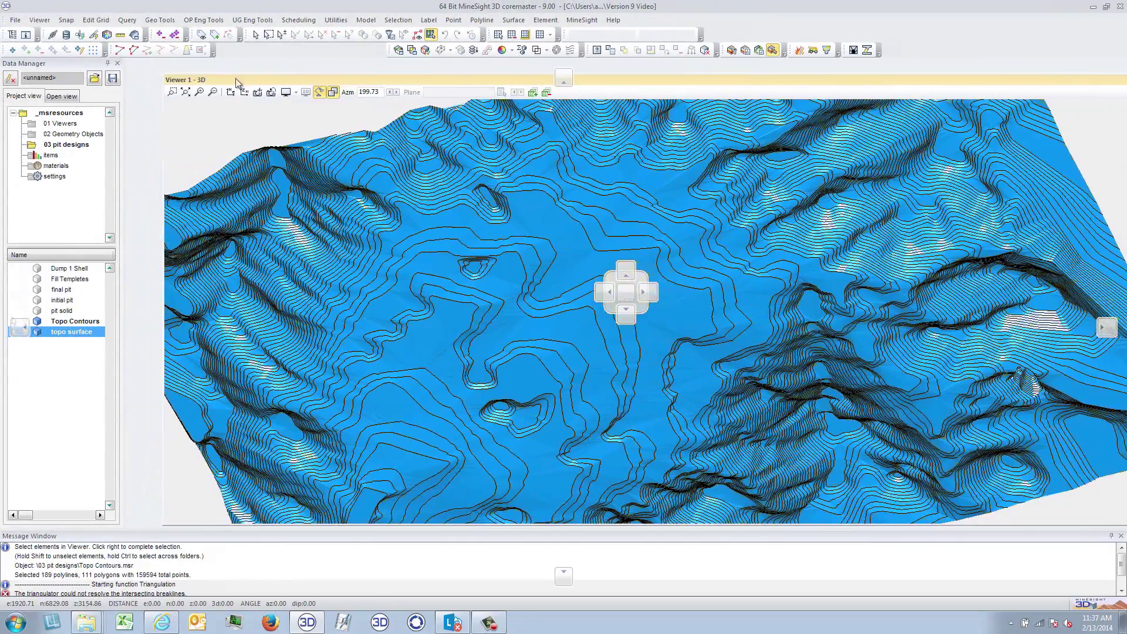
pyautogui.moveTo(236, 78); pyautogui.dragTo(1126, 159)
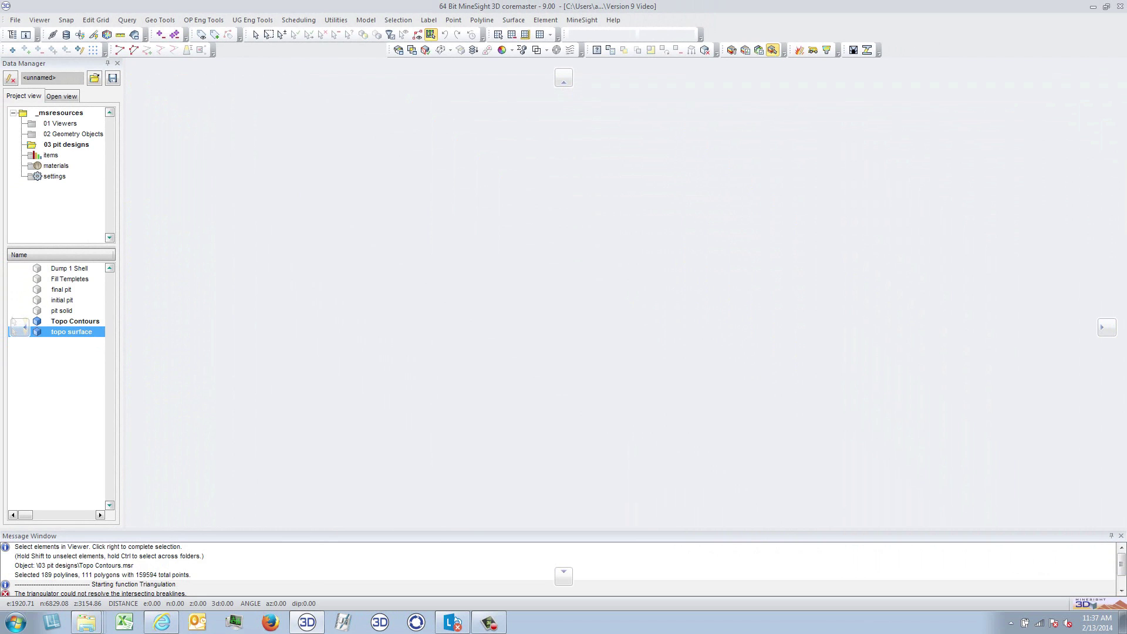
# - Drag the floating Viewer 1 - 3D window back onto the docking guide as a tab
pyautogui.moveTo(1126, 124); pyautogui.dragTo(212, 75)
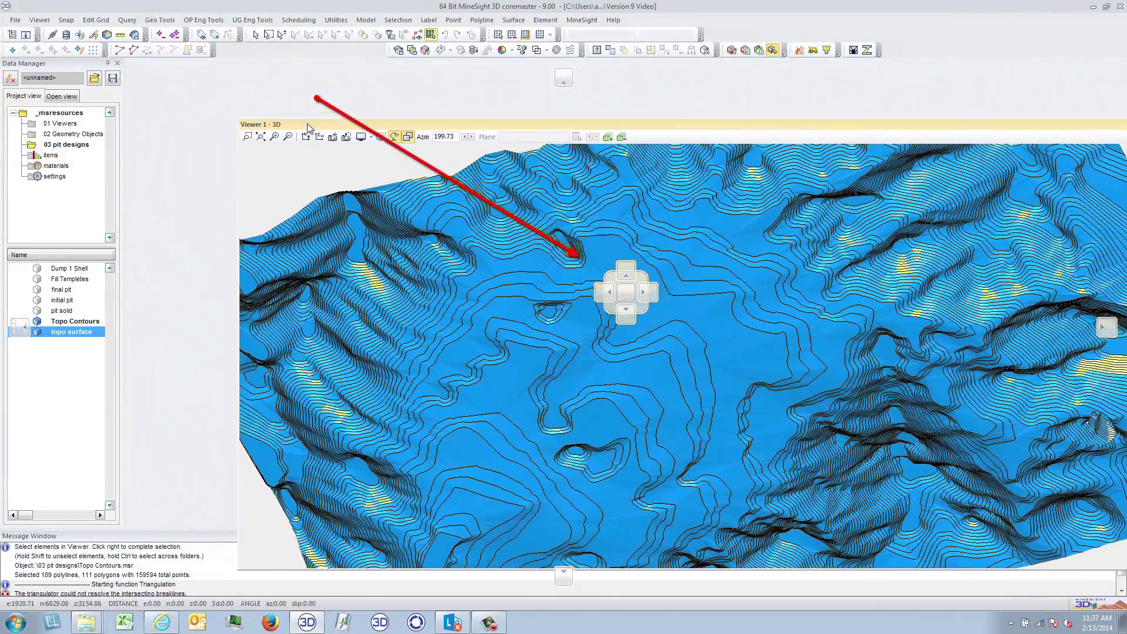
pyautogui.moveTo(212, 75); pyautogui.dragTo(627, 292)
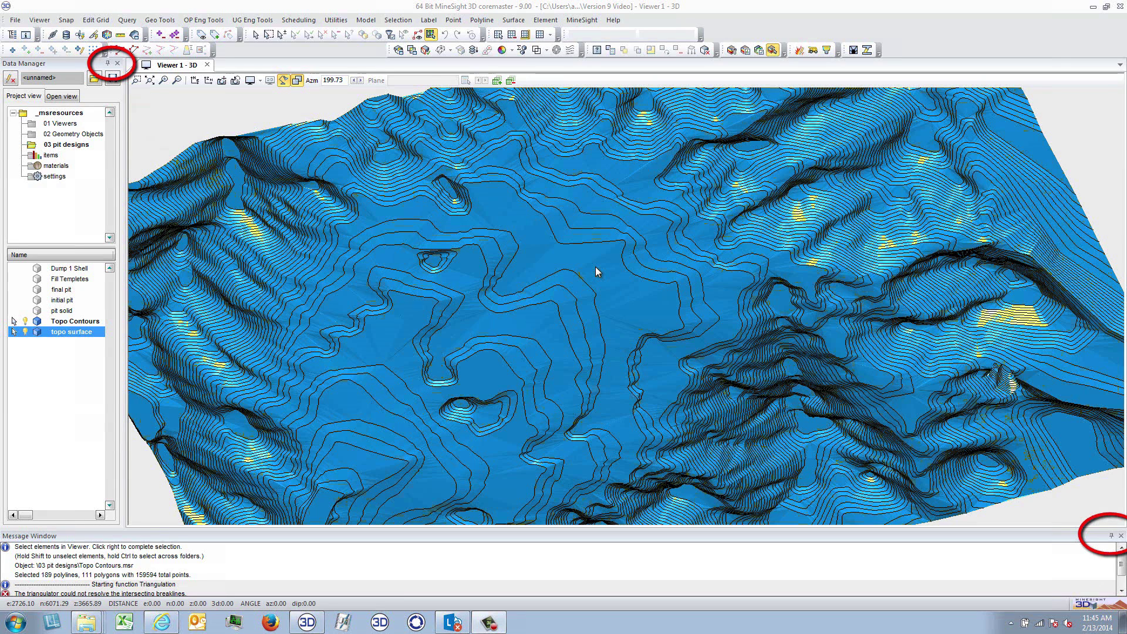
pyautogui.click(109, 65)
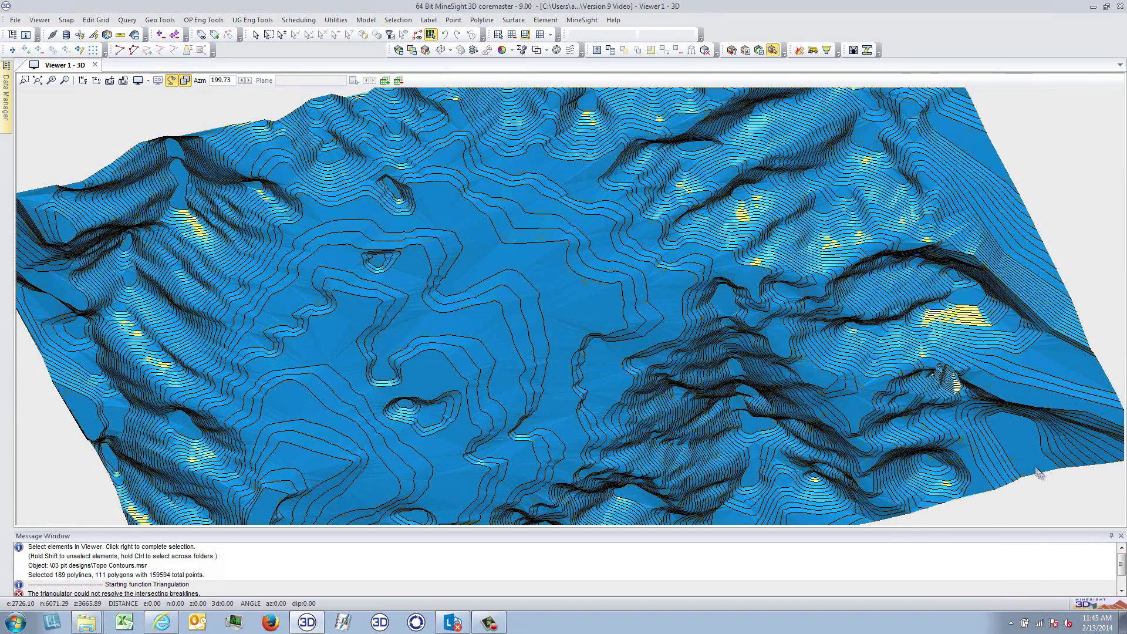
pyautogui.click(1112, 536)
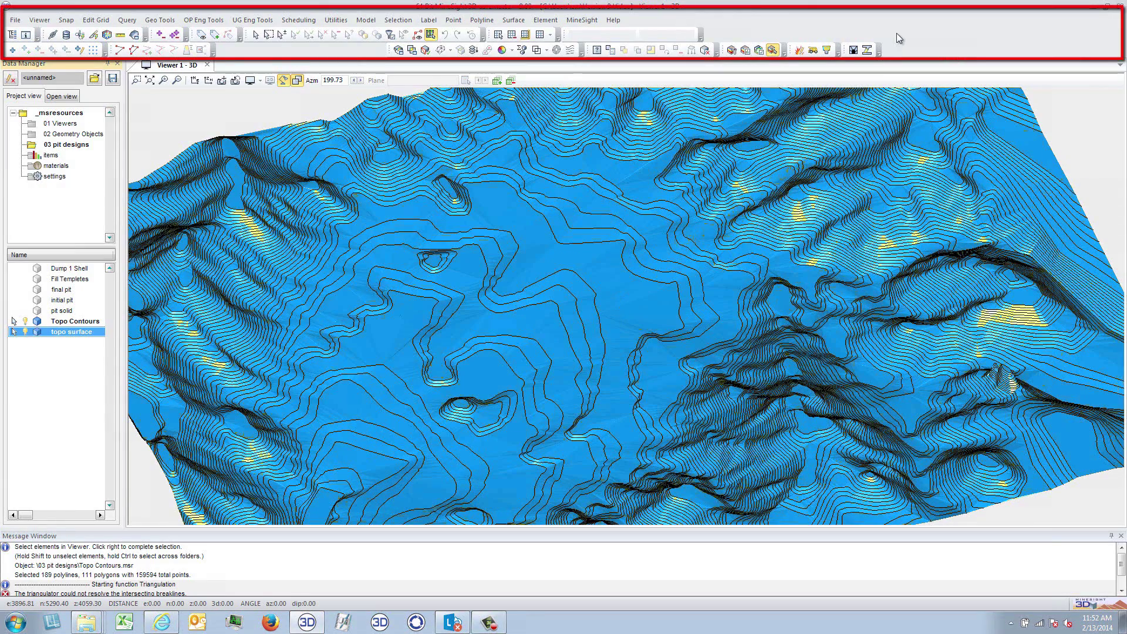
# - Turn on Show text labels in the Toolbars tab of the Customize dialog
pyautogui.rightClick(899, 38)
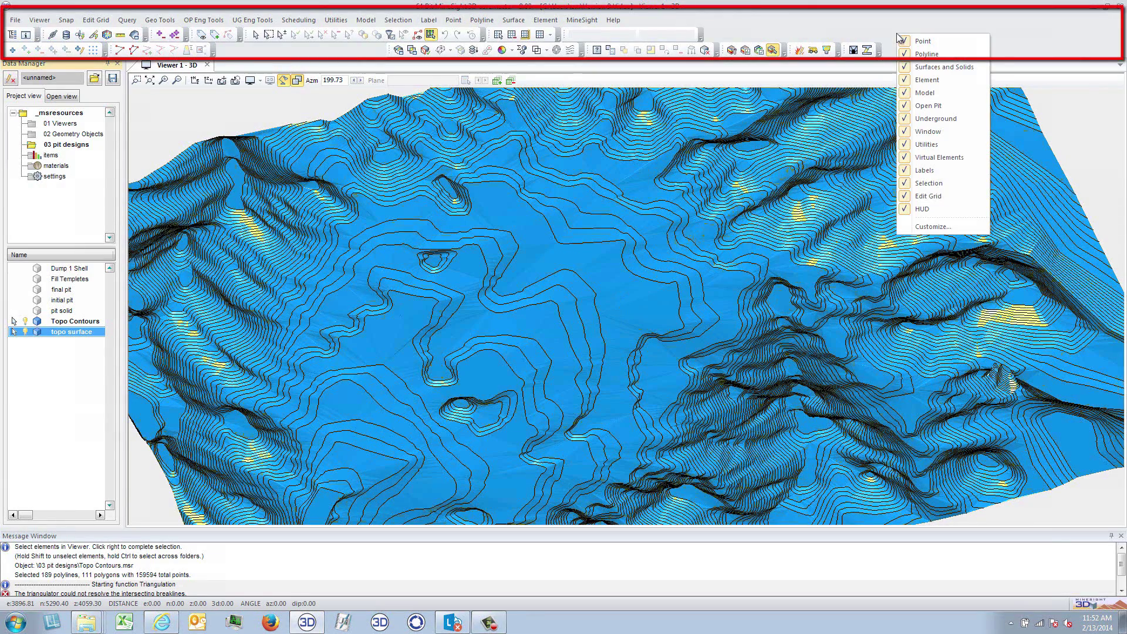
pyautogui.click(932, 227)
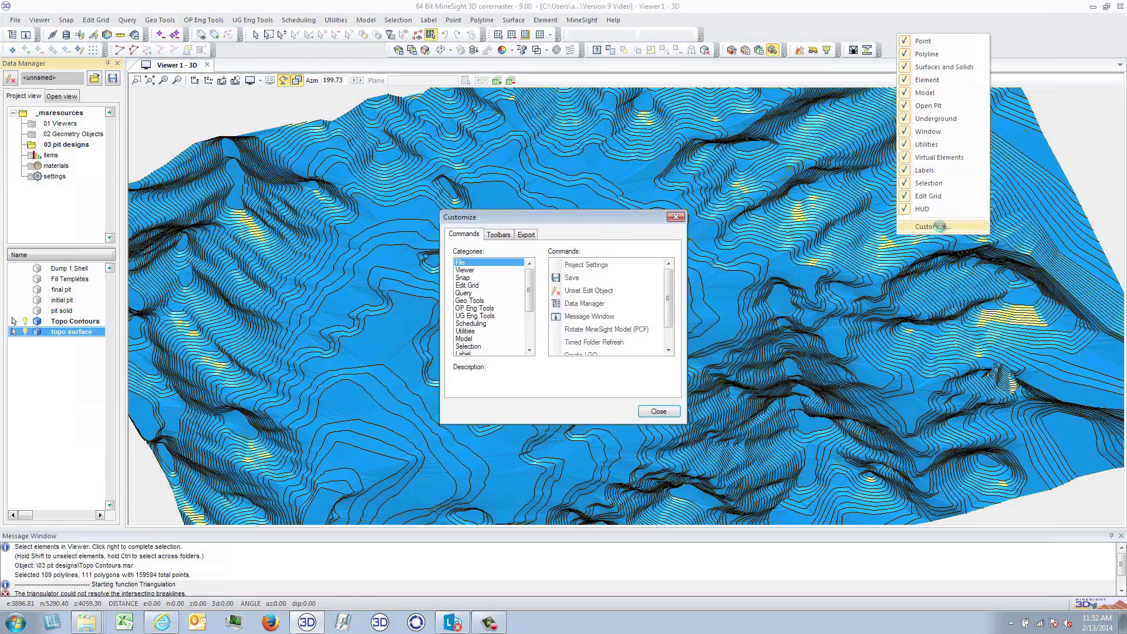
pyautogui.click(499, 235)
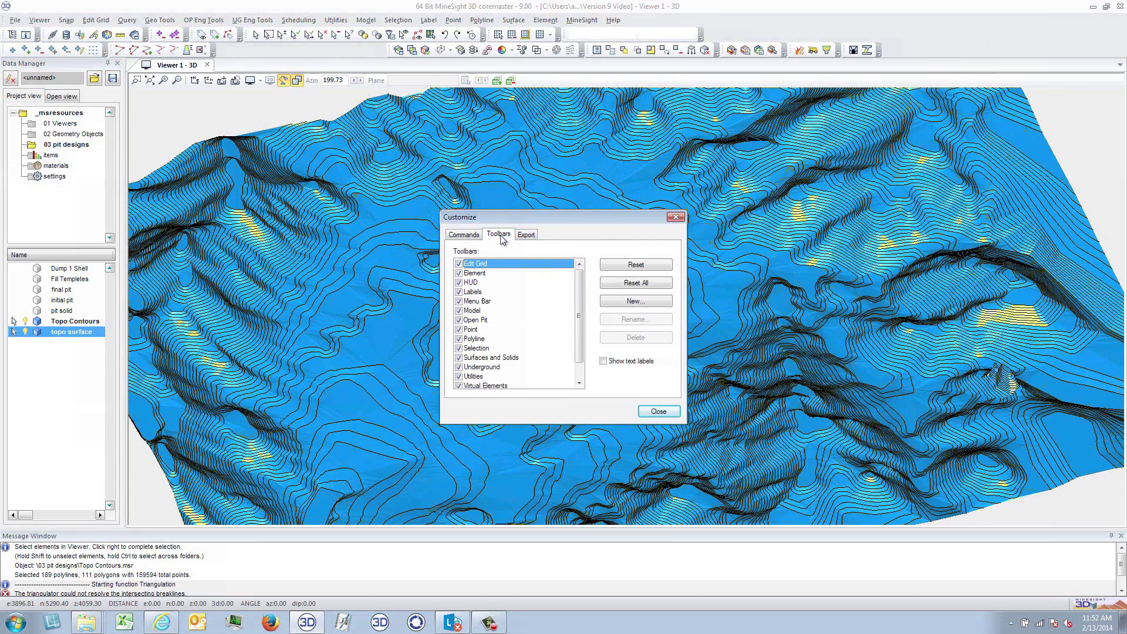
pyautogui.click(604, 361)
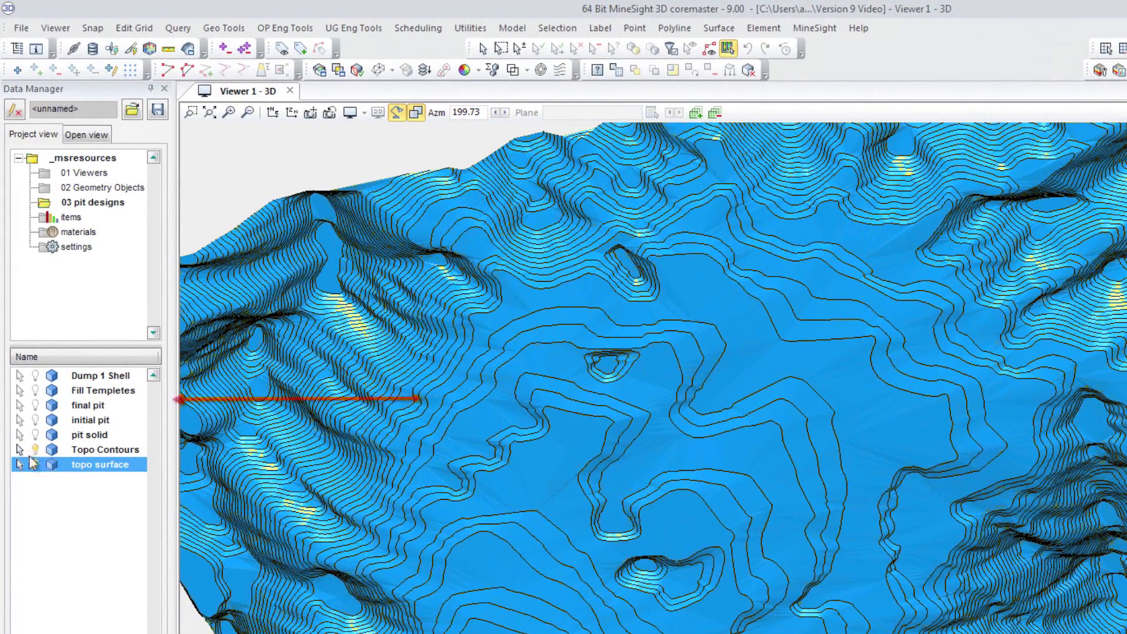
pyautogui.click(35, 465)
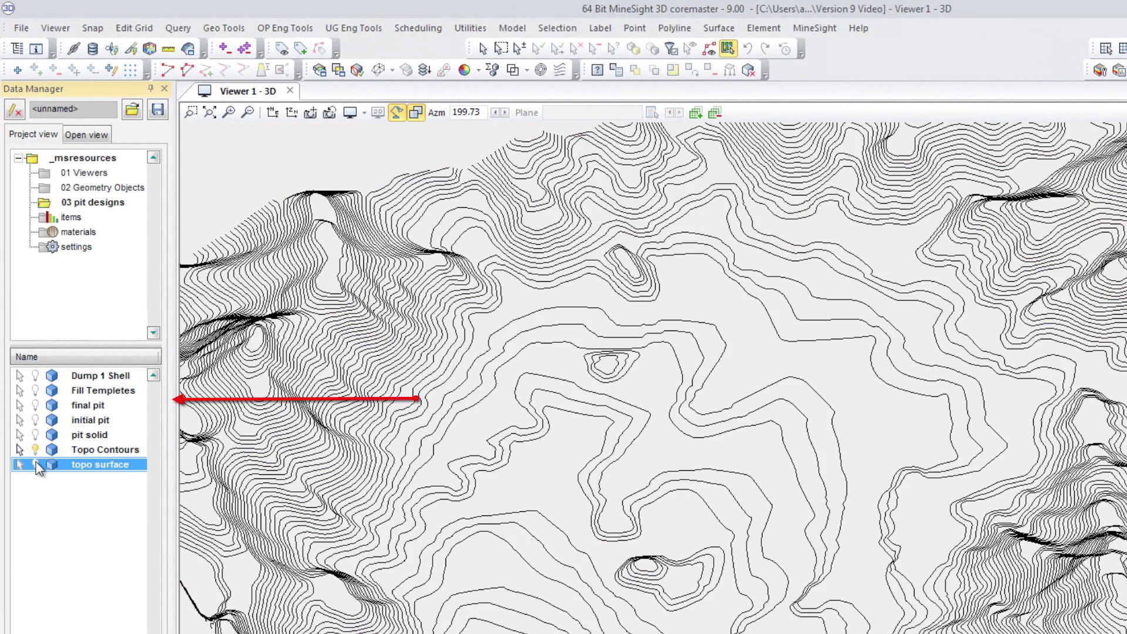
pyautogui.click(36, 466)
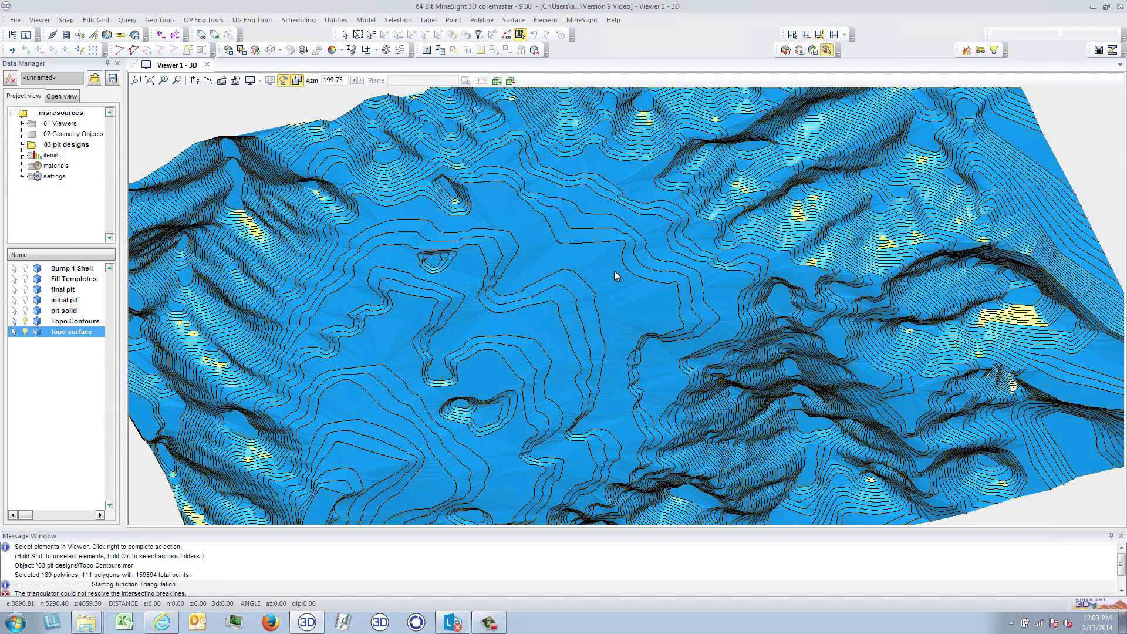
pyautogui.moveTo(628, 25)
pyautogui.mouseDown()
pyautogui.moveTo(561, 247)
pyautogui.moveTo(569, 136)
pyautogui.mouseUp()
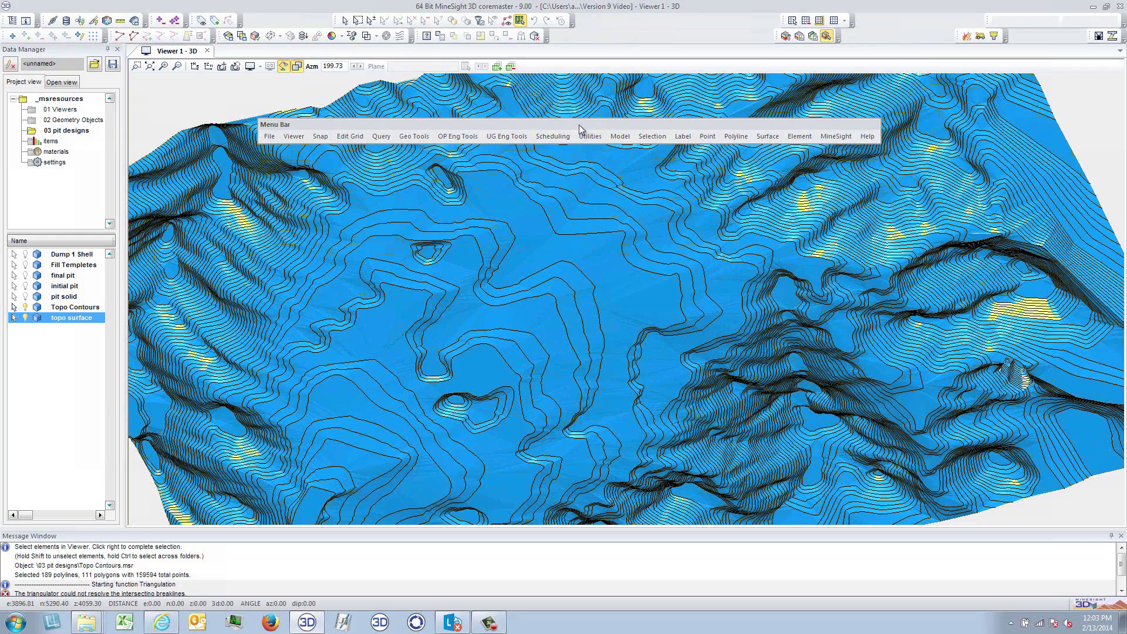
pyautogui.moveTo(574, 125); pyautogui.dragTo(587, 8)
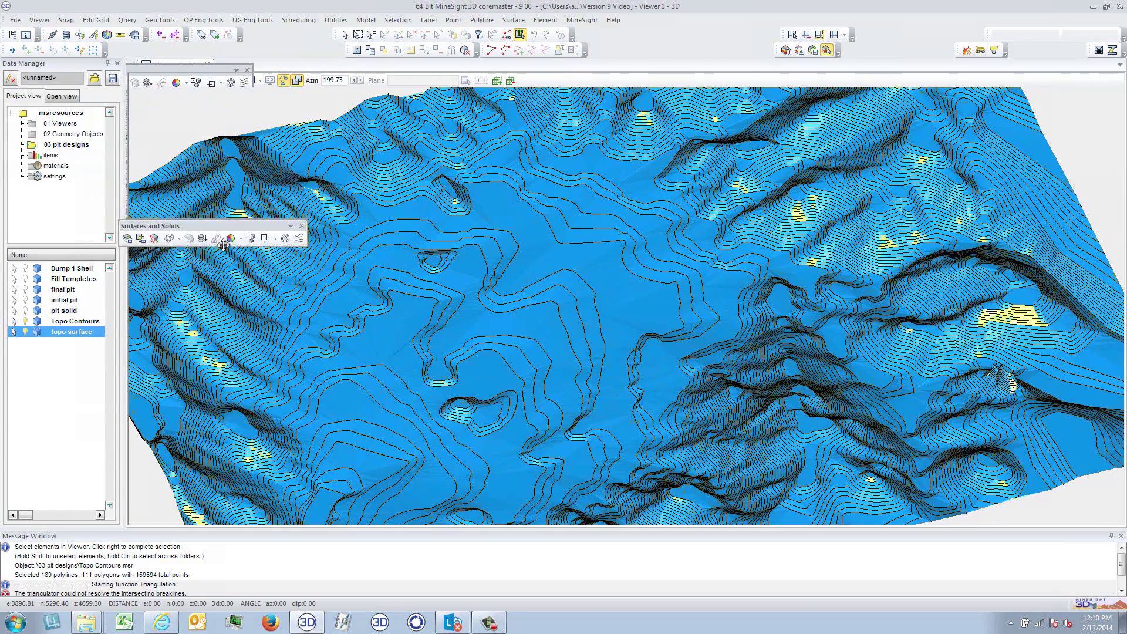
# - Float the Surfaces and Solids, Element and Polyline toolbars, then re-dock all three
pyautogui.moveTo(153, 50); pyautogui.dragTo(265, 257)
pyautogui.moveTo(349, 51)
pyautogui.mouseDown()
pyautogui.moveTo(381, 100)
pyautogui.moveTo(533, 189)
pyautogui.mouseUp()
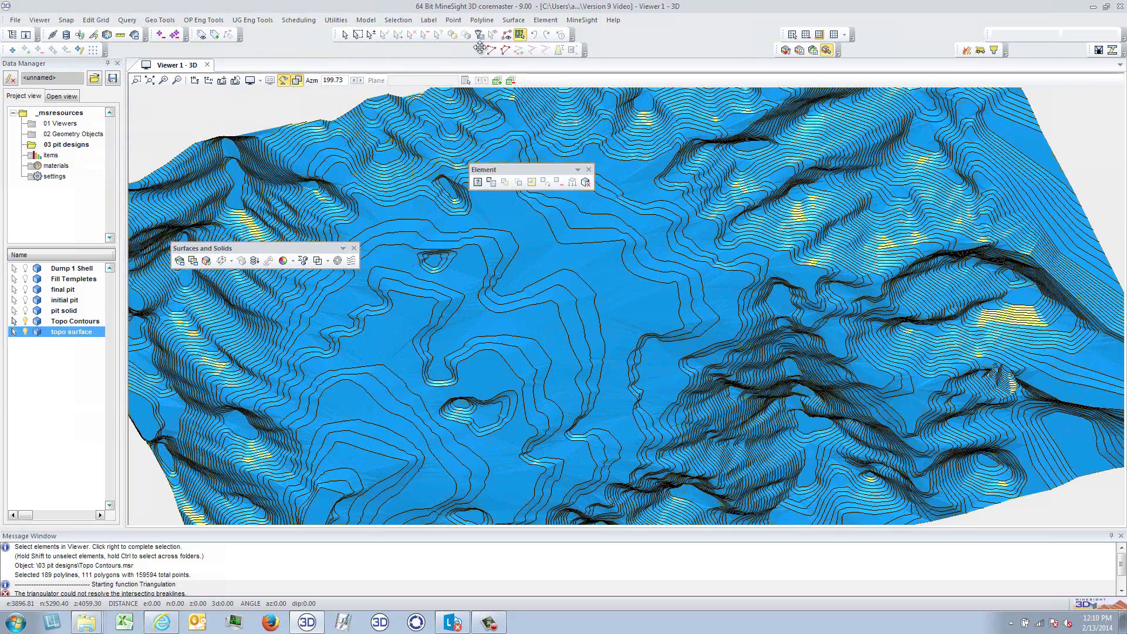
pyautogui.moveTo(480, 49); pyautogui.dragTo(769, 220)
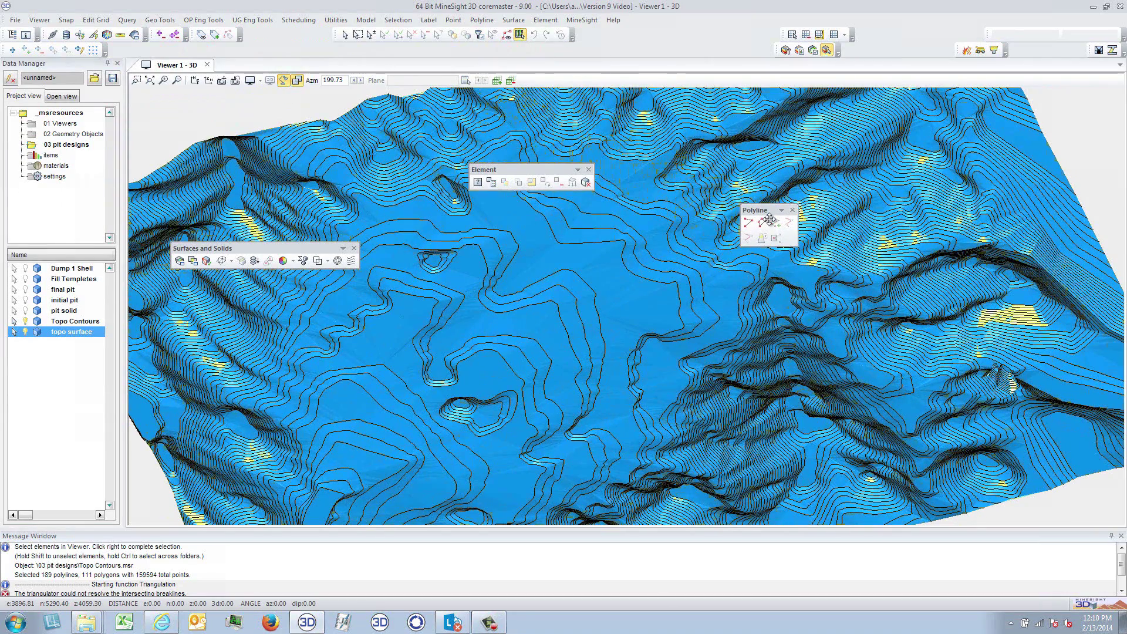
pyautogui.doubleClick(503, 169)
pyautogui.moveTo(758, 211); pyautogui.dragTo(599, 44)
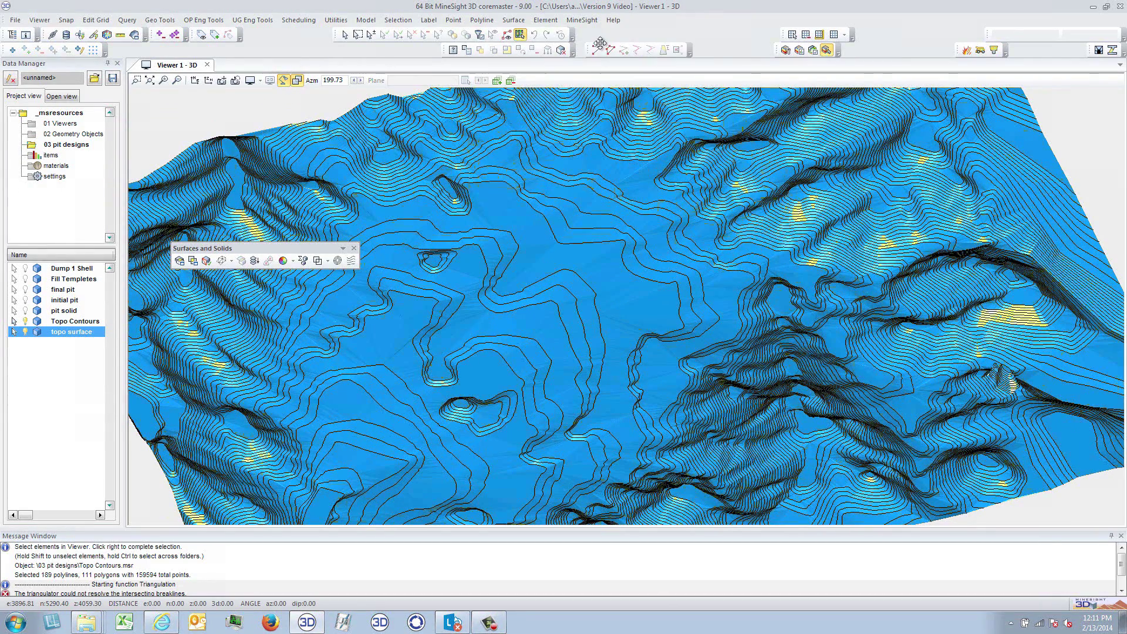
pyautogui.doubleClick(274, 247)
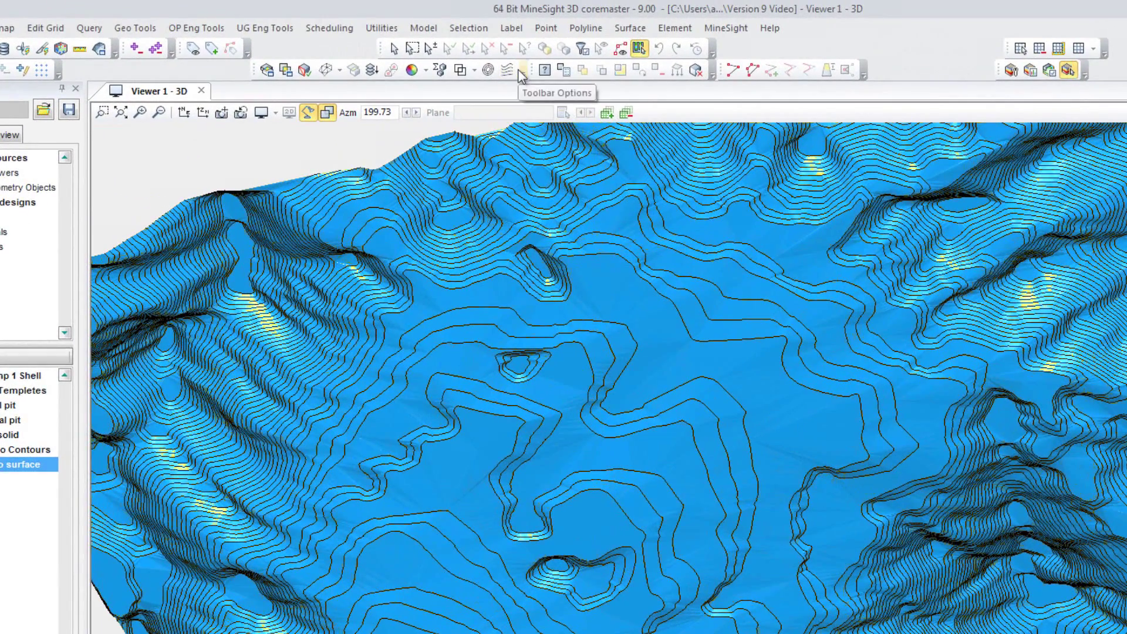
# - Reset the Edit Grid toolbar to defaults from the Customize dialog's Toolbars tab
pyautogui.click(436, 51)
pyautogui.click(572, 339)
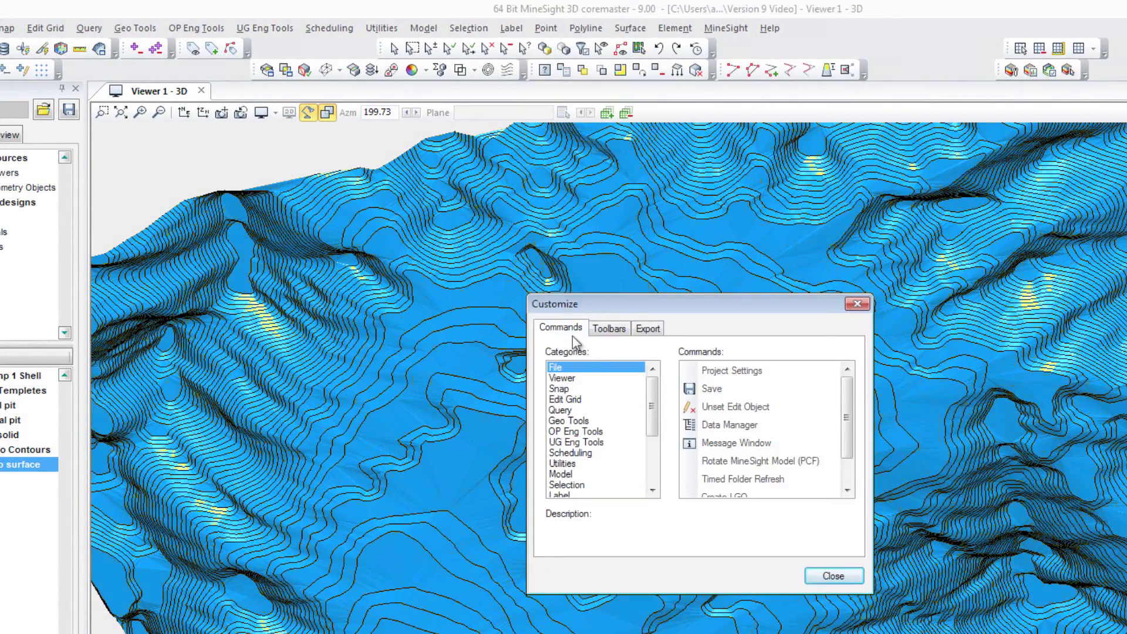
pyautogui.click(609, 328)
pyautogui.click(789, 371)
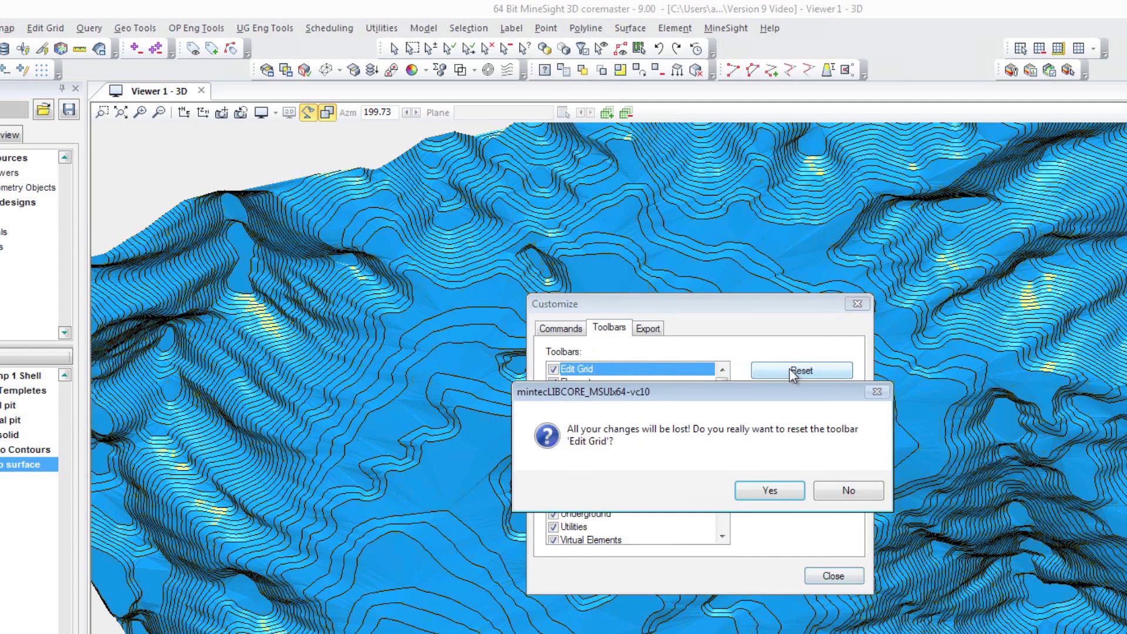
pyautogui.click(771, 491)
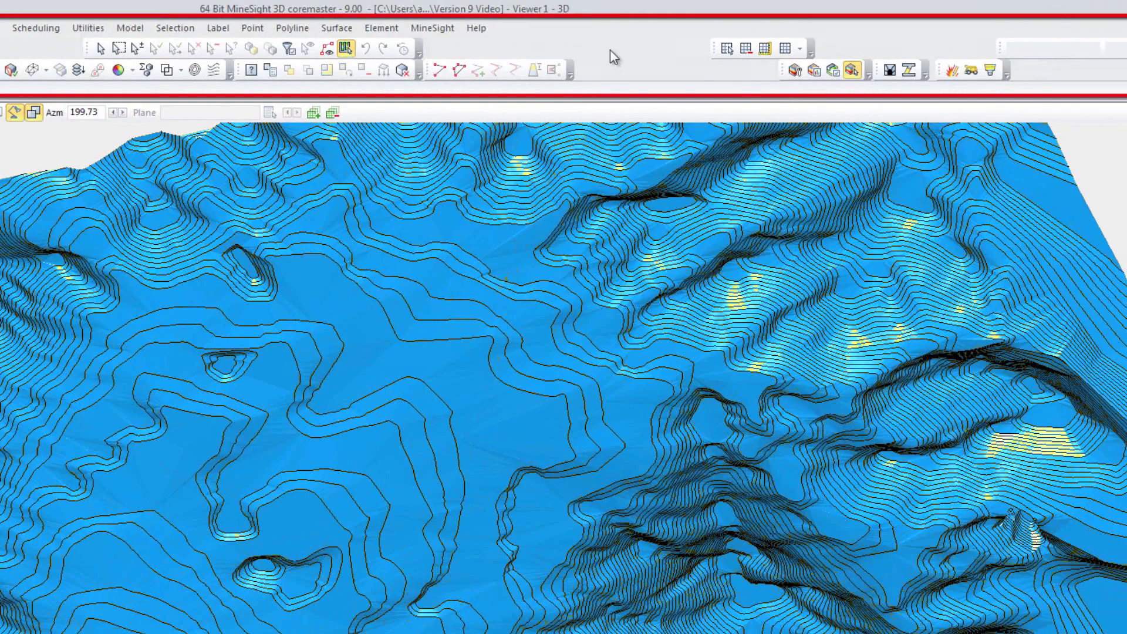
# - Create a new custom toolbar named Modeling Toolbar in the Customize dialog
pyautogui.rightClick(611, 49)
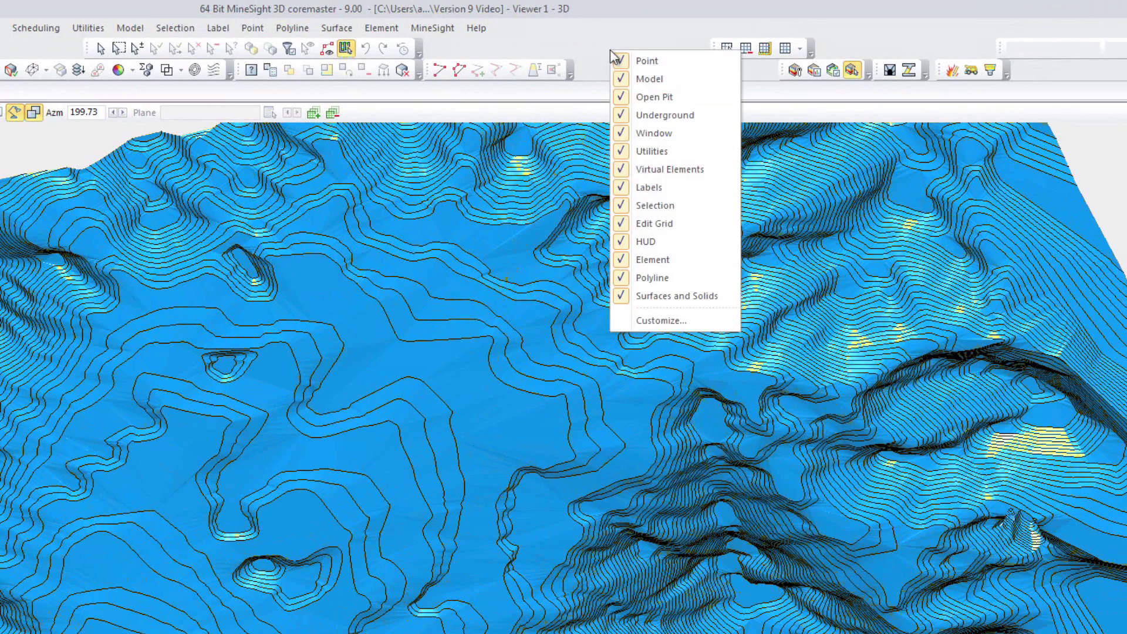
pyautogui.click(670, 325)
pyautogui.click(318, 328)
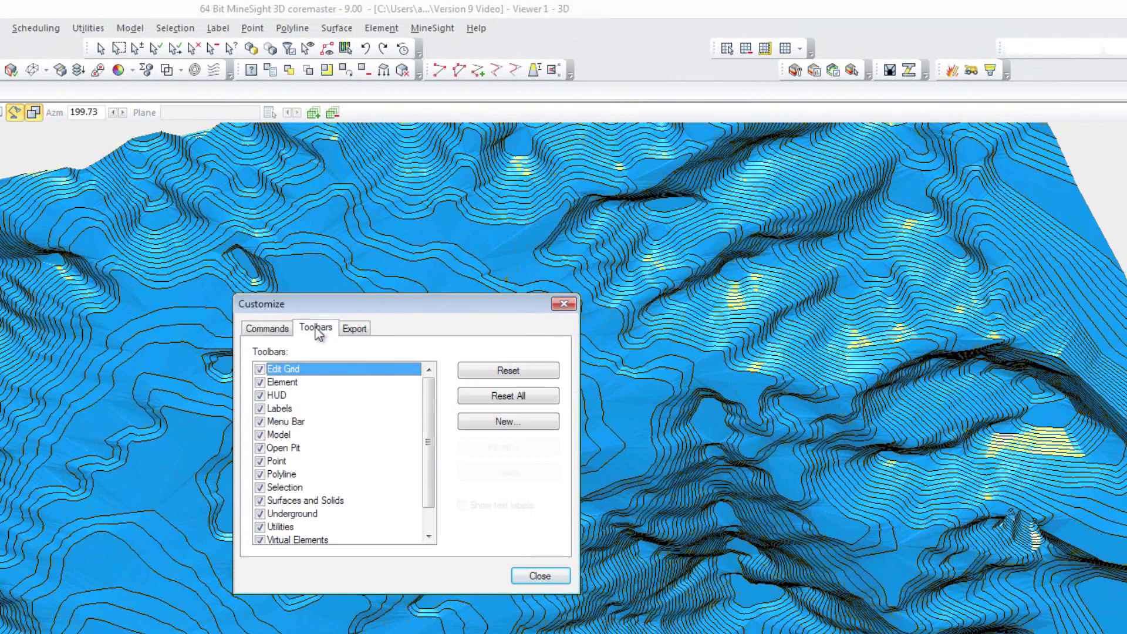
pyautogui.click(502, 423)
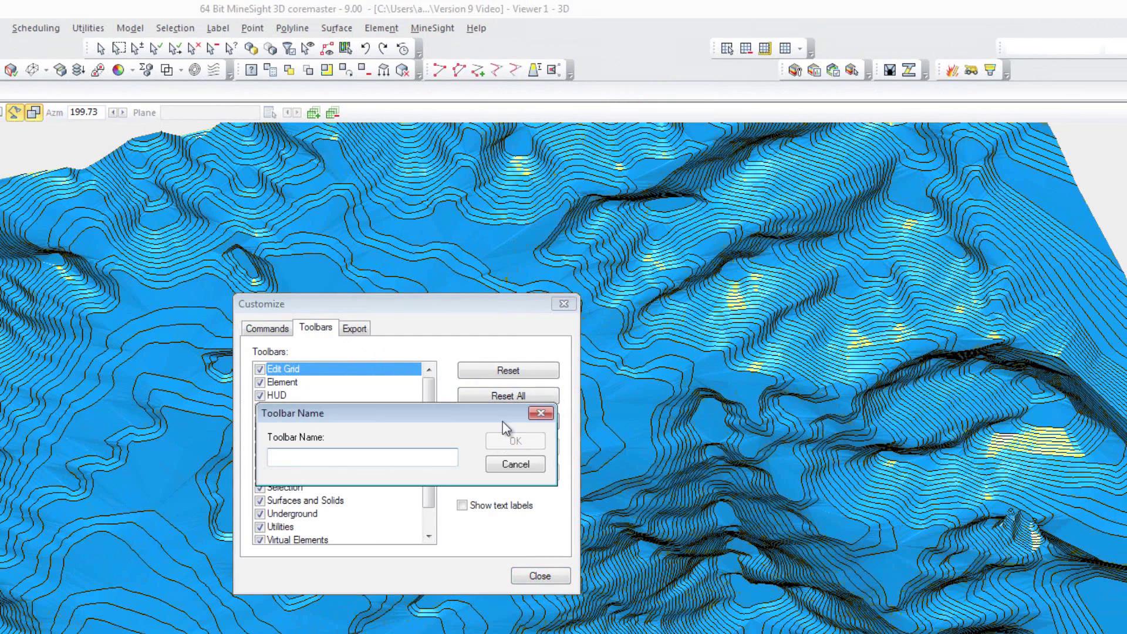
pyautogui.write('Modeling ')
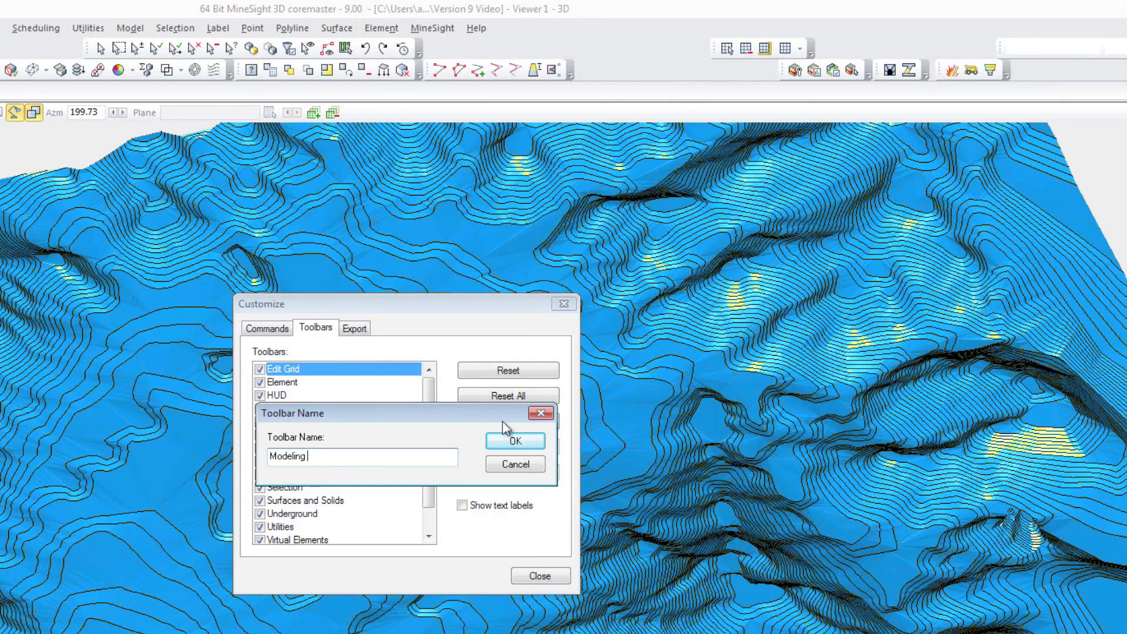
pyautogui.write('Toolbar')
pyautogui.click(514, 441)
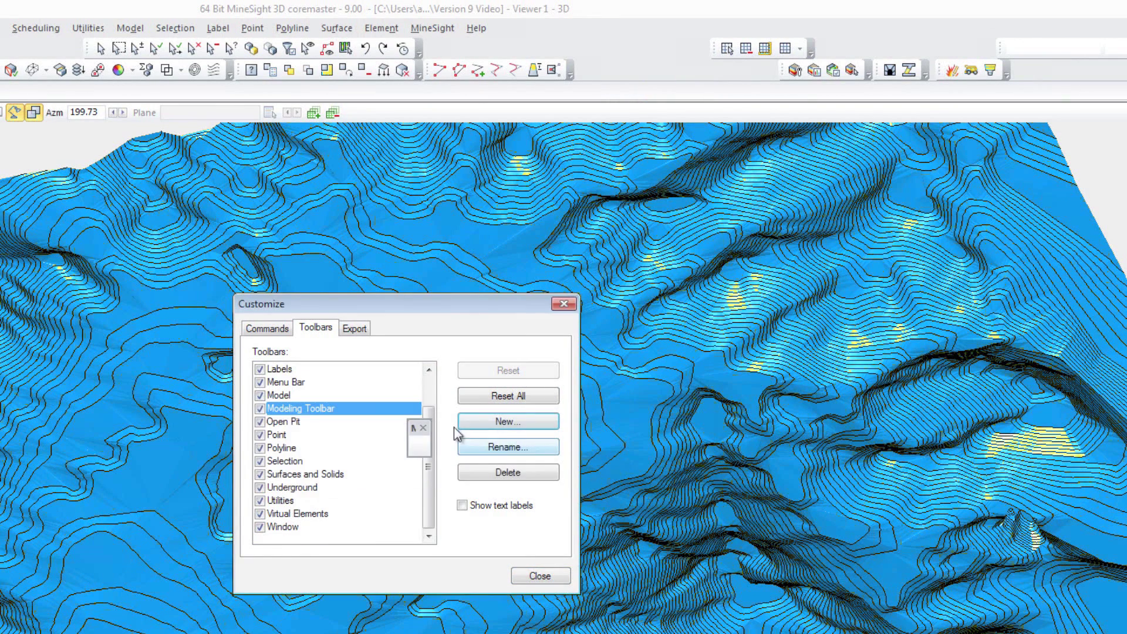
# - Add PolylineCreatePolygon from the Polyline commands to Modeling Toolbar
pyautogui.click(267, 328)
pyautogui.scroll(-5, 299, 423)
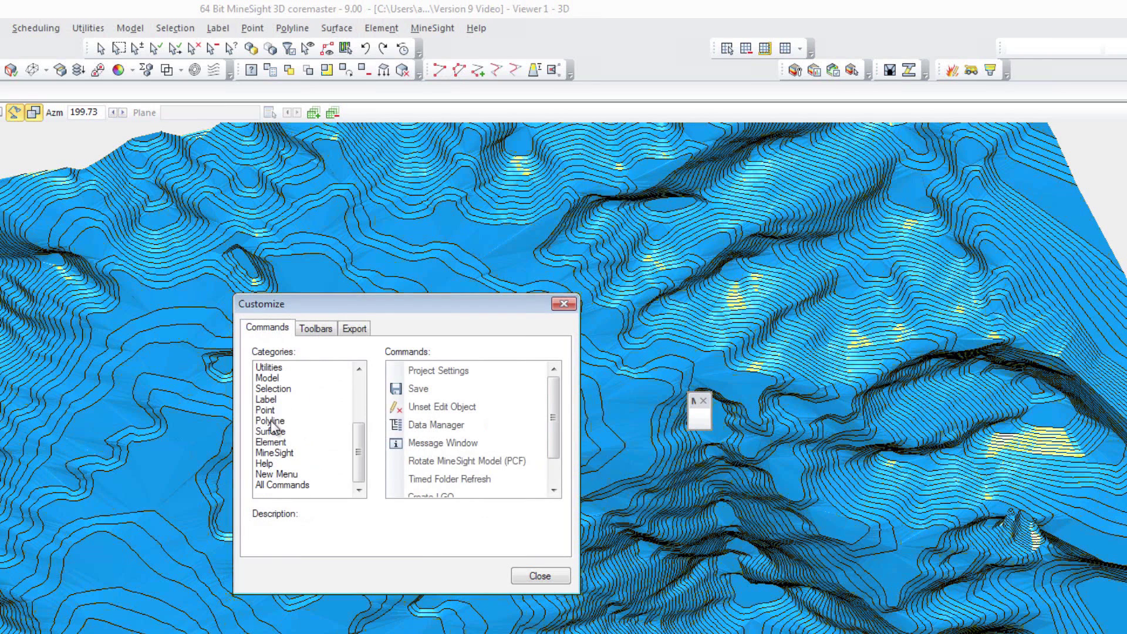
pyautogui.click(273, 421)
pyautogui.moveTo(397, 372)
pyautogui.mouseDown()
pyautogui.moveTo(700, 414)
pyautogui.moveTo(699, 427)
pyautogui.moveTo(652, 50)
pyautogui.mouseUp()
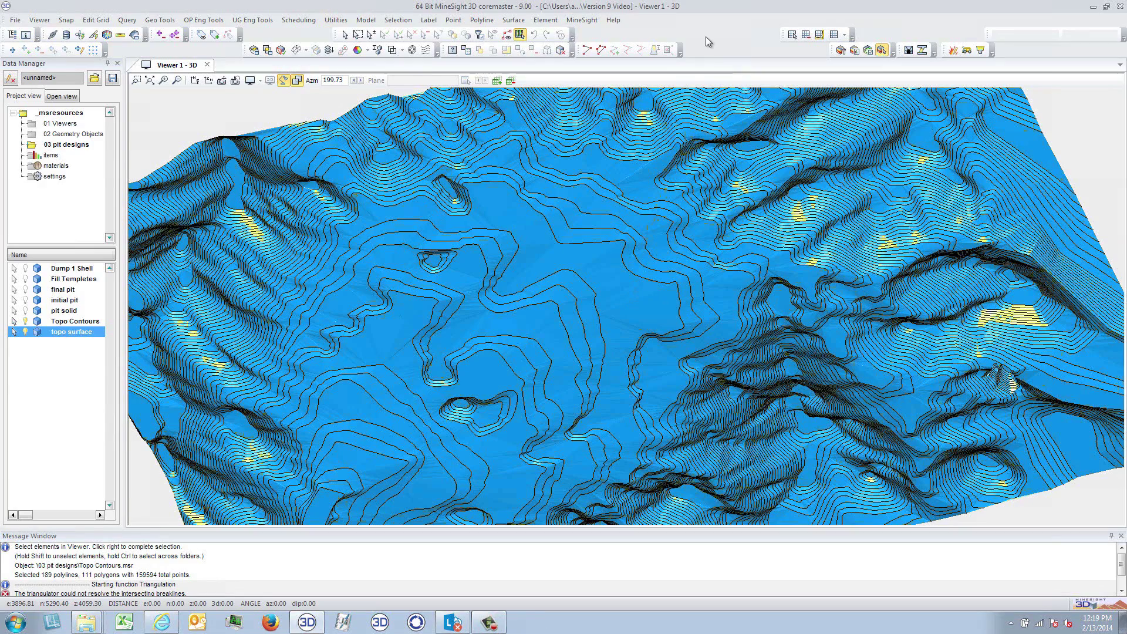
# - Create a new custom toolbar named Geology License
pyautogui.rightClick(707, 42)
pyautogui.click(740, 234)
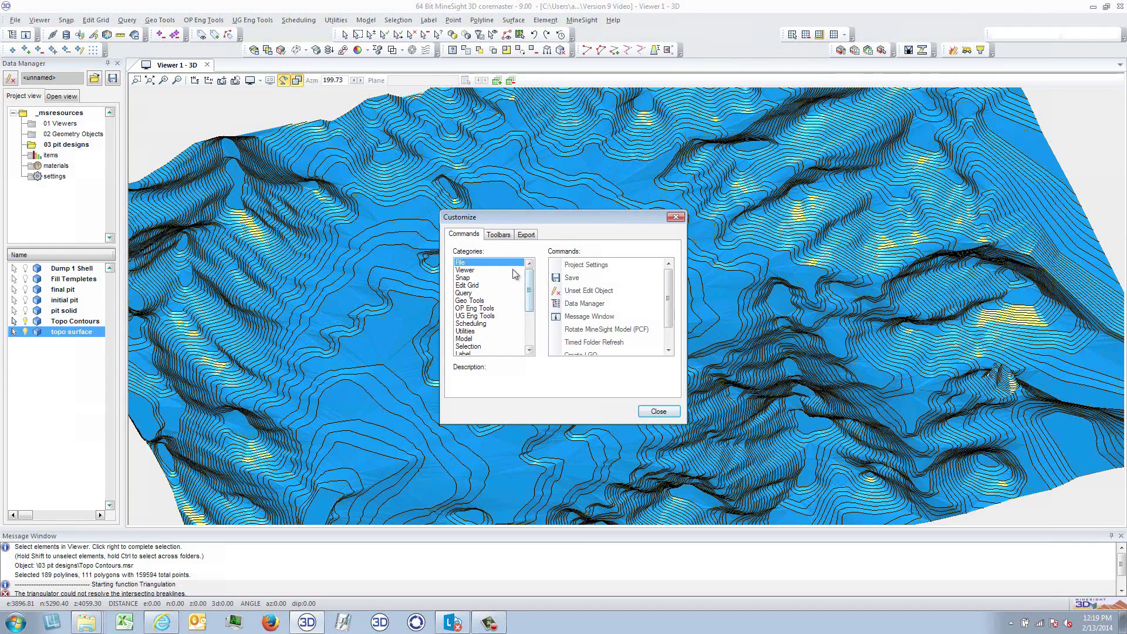
pyautogui.click(499, 236)
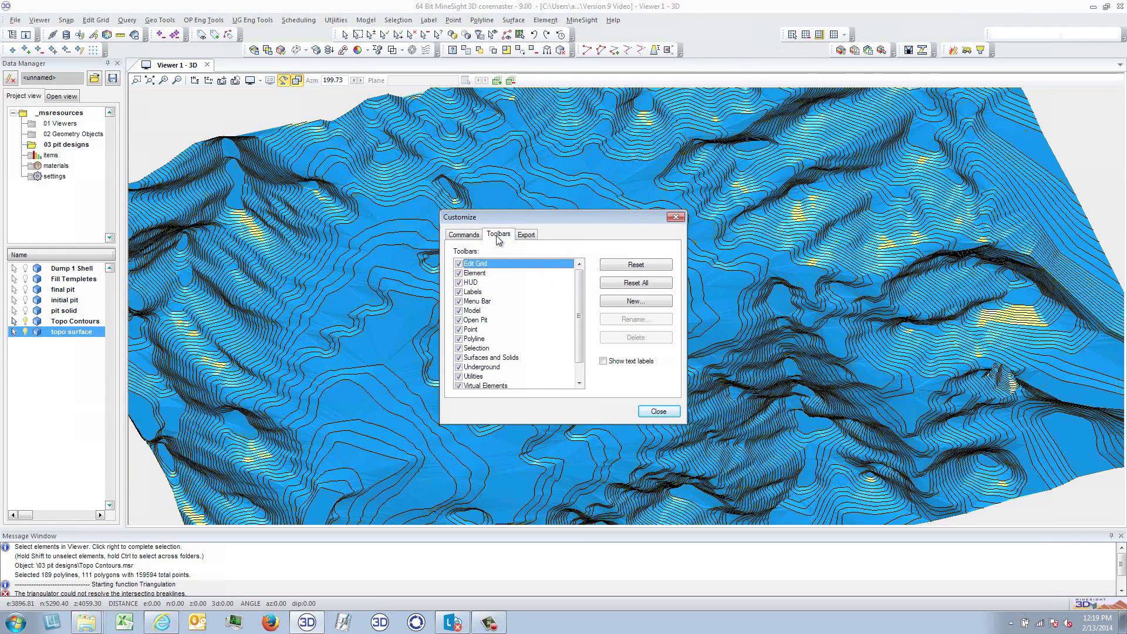
pyautogui.click(636, 302)
pyautogui.write('Geology License')
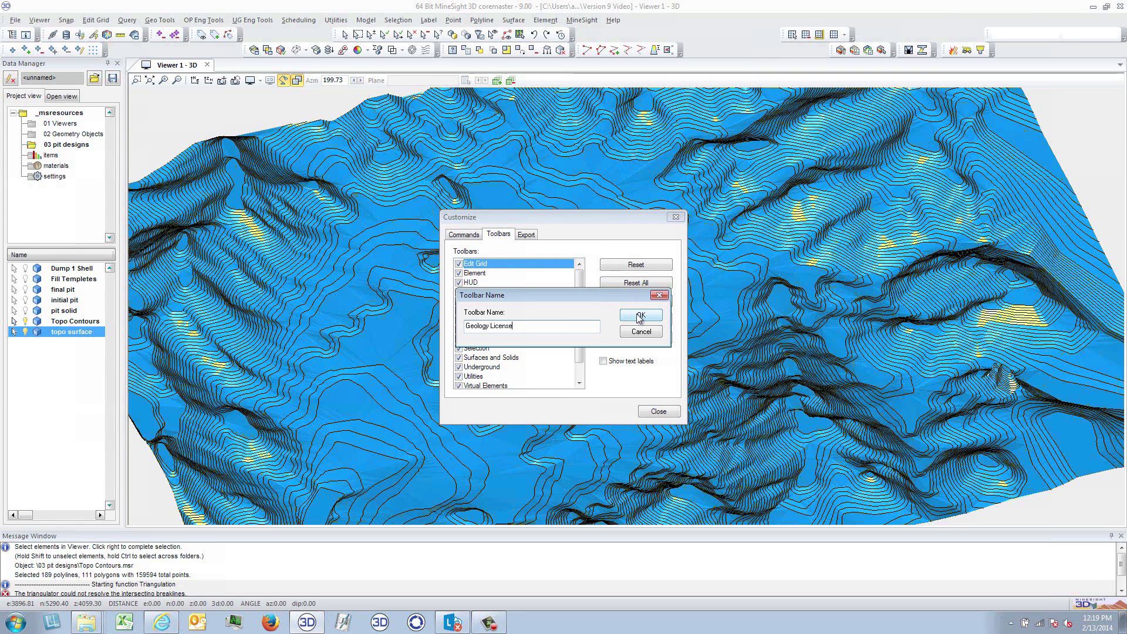
pyautogui.click(641, 315)
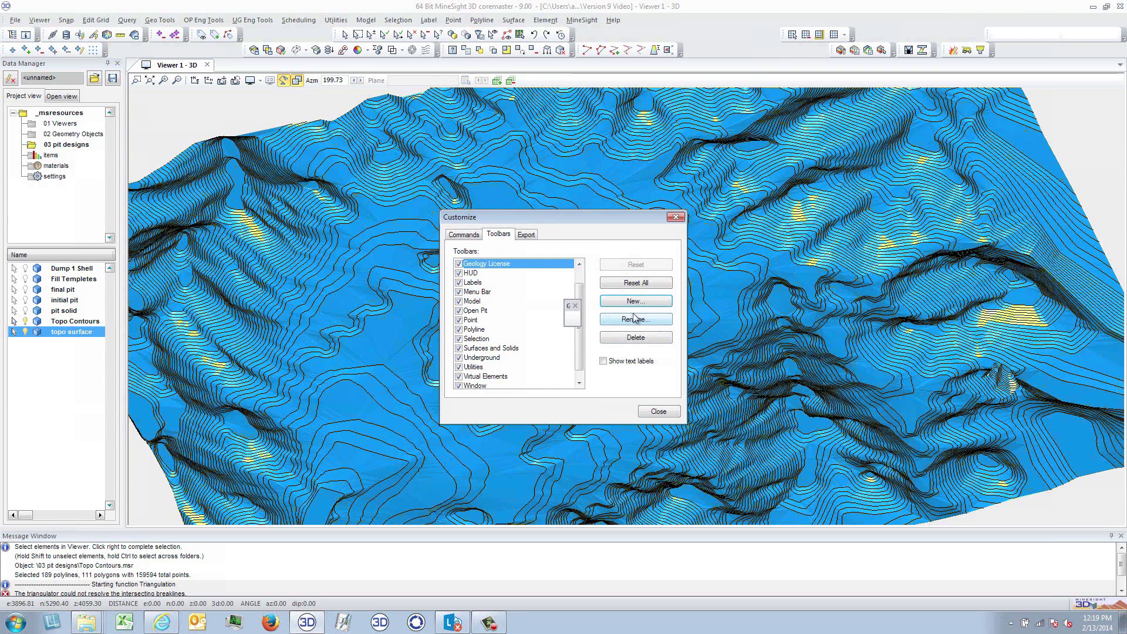
# - Add Drillhole Design Tool, Geomap Editor, Geomap Tool, Relative Surface Interpolator and Construct seam polygons to Geology License
pyautogui.click(465, 234)
pyautogui.click(476, 300)
pyautogui.moveTo(593, 264); pyautogui.dragTo(661, 281)
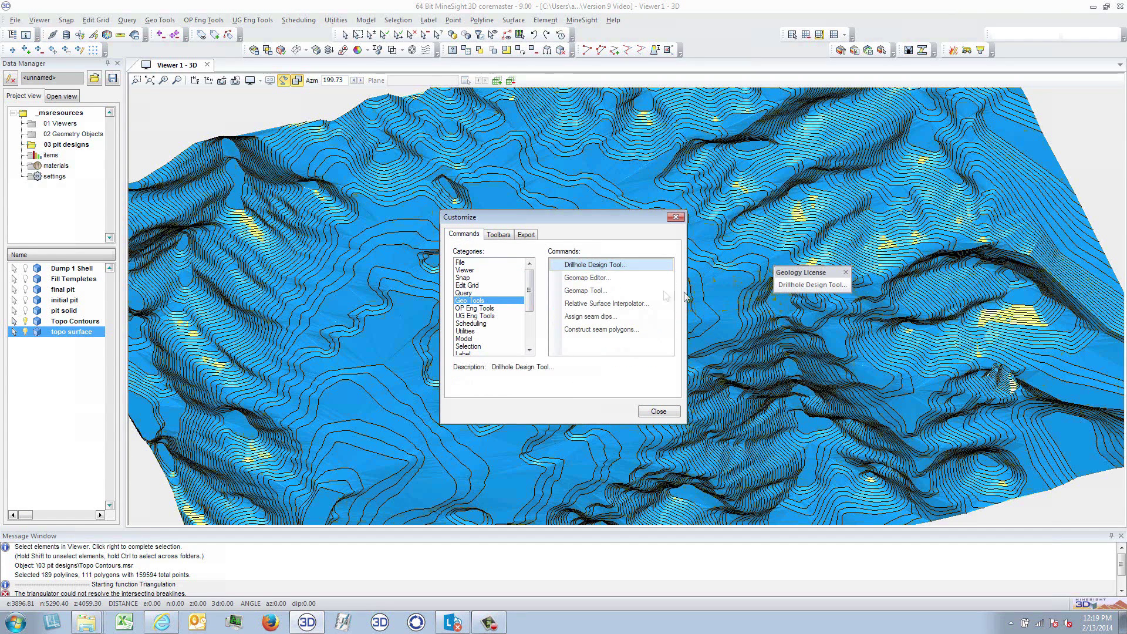
pyautogui.moveTo(586, 278); pyautogui.dragTo(854, 287)
pyautogui.moveTo(581, 291); pyautogui.dragTo(784, 287)
pyautogui.click(581, 303)
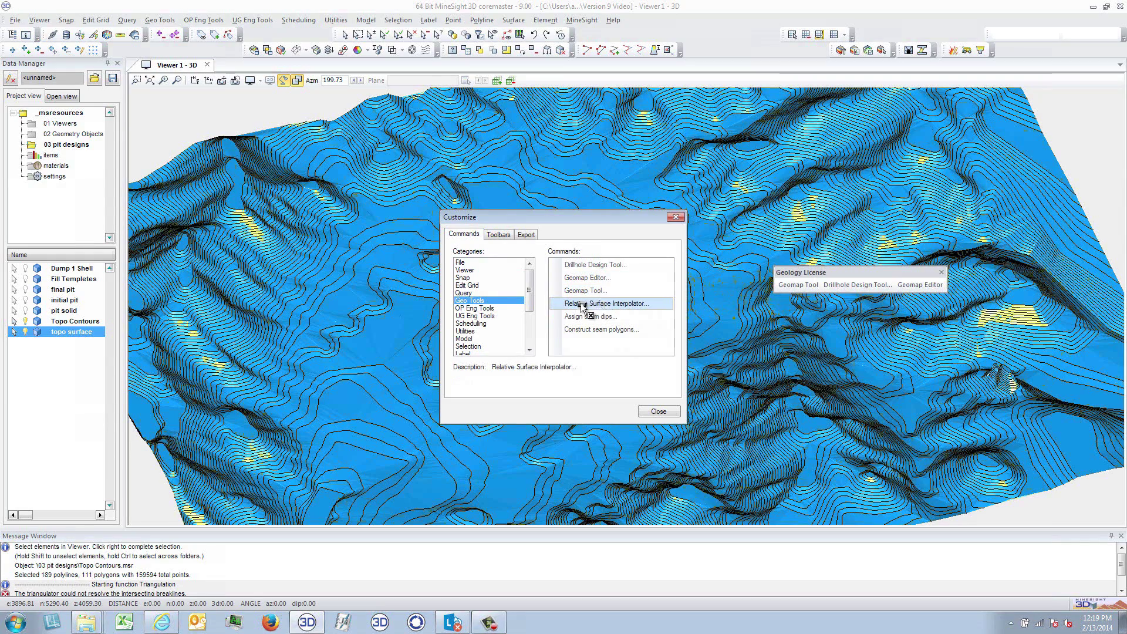
pyautogui.moveTo(580, 303); pyautogui.dragTo(780, 286)
pyautogui.moveTo(582, 329)
pyautogui.mouseDown()
pyautogui.moveTo(779, 286)
pyautogui.moveTo(728, 22)
pyautogui.mouseUp()
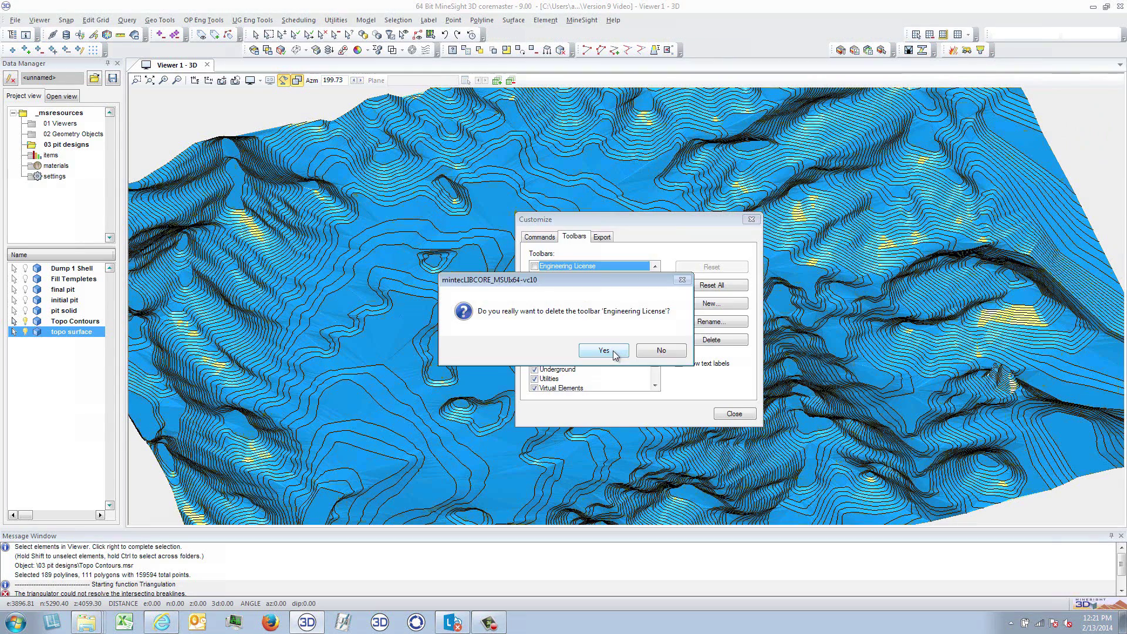
# - Hide Geology License and create a new toolbar named Engineering License
pyautogui.click(612, 350)
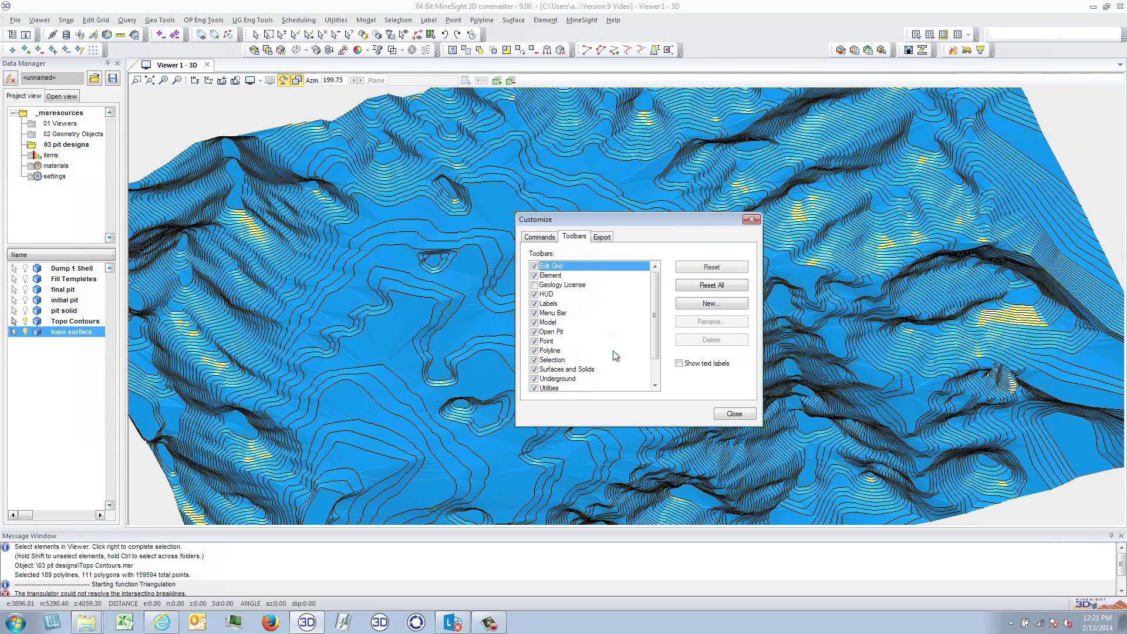
pyautogui.click(713, 306)
pyautogui.write('Engineering Li')
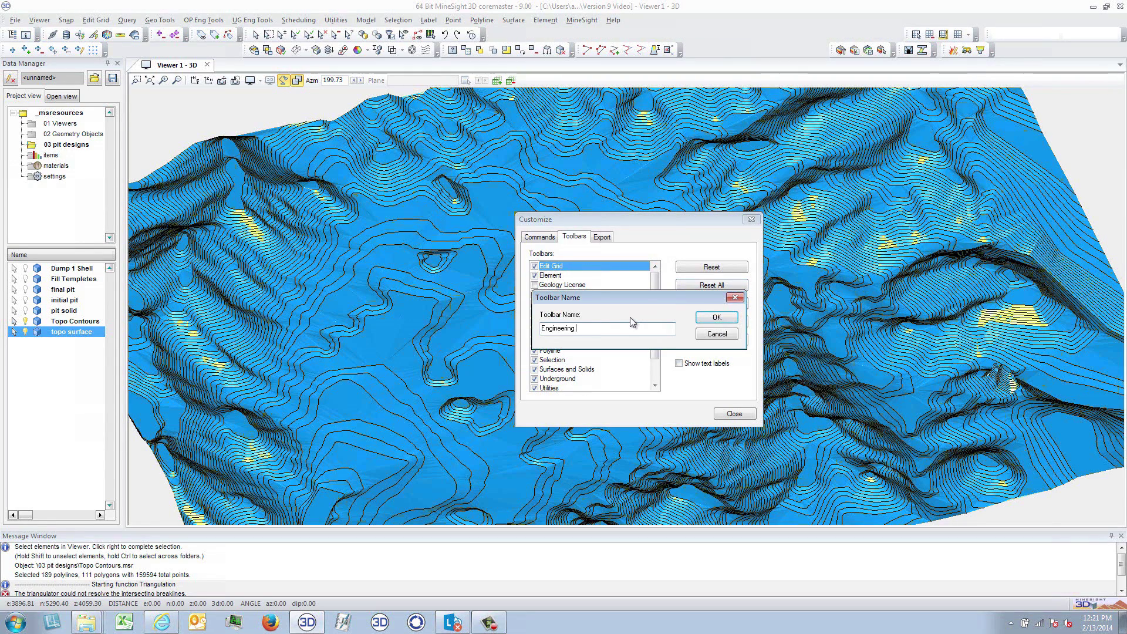
pyautogui.write('cense')
pyautogui.click(717, 319)
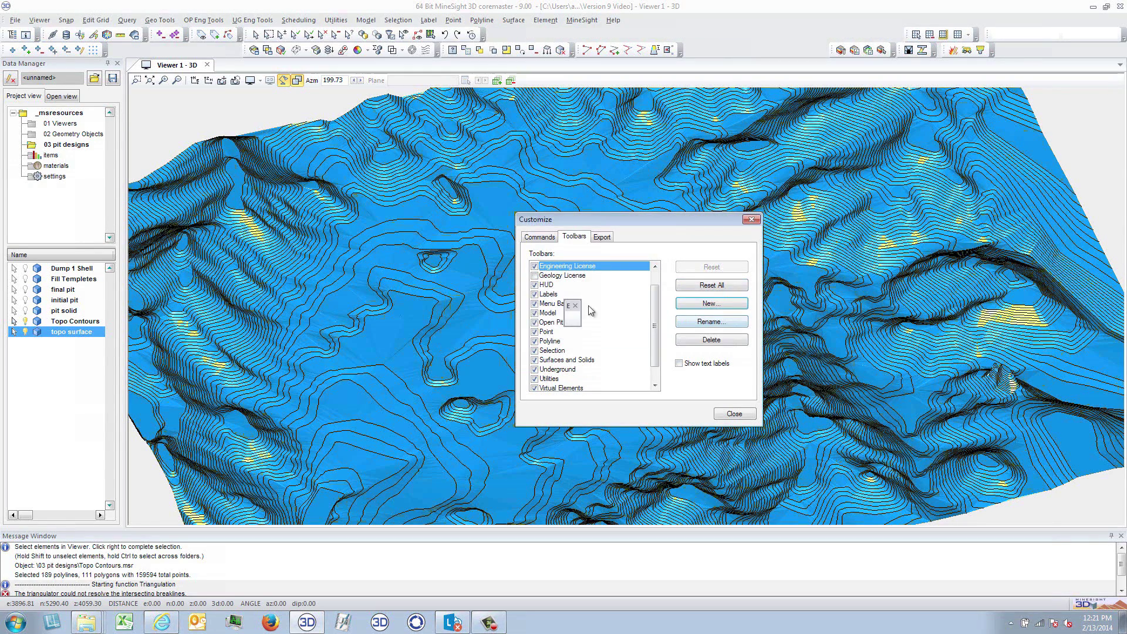
# - Add OP Eng Tools commands like Dump/Spoil to Target and Surface Reslope to Engineering License
pyautogui.click(540, 237)
pyautogui.click(551, 311)
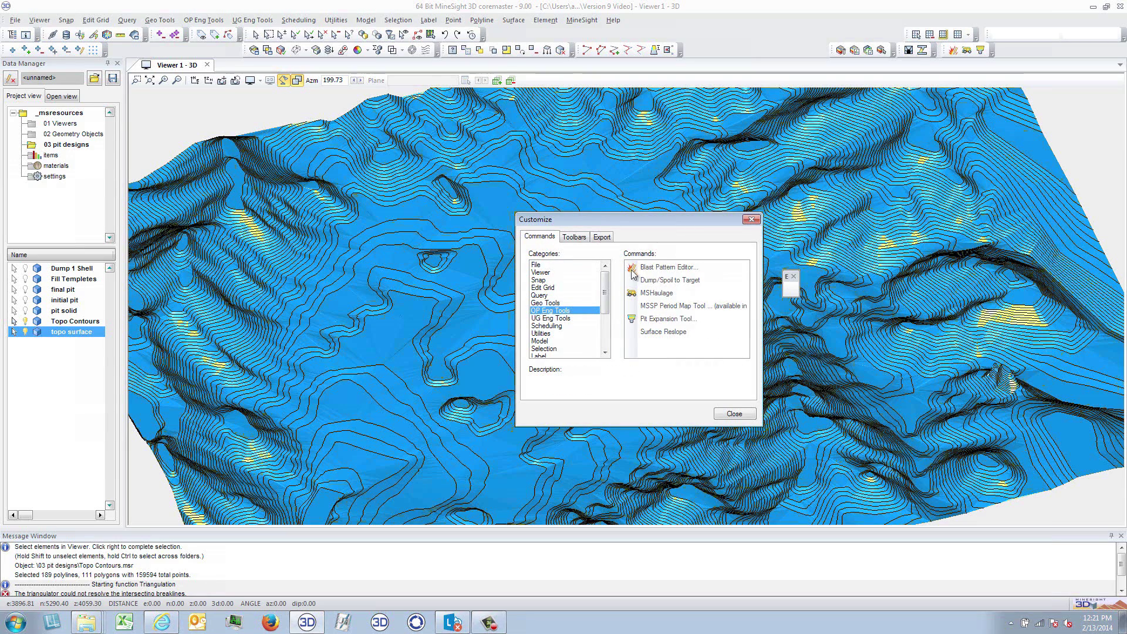
pyautogui.moveTo(637, 272); pyautogui.dragTo(790, 284)
pyautogui.moveTo(669, 280); pyautogui.dragTo(790, 285)
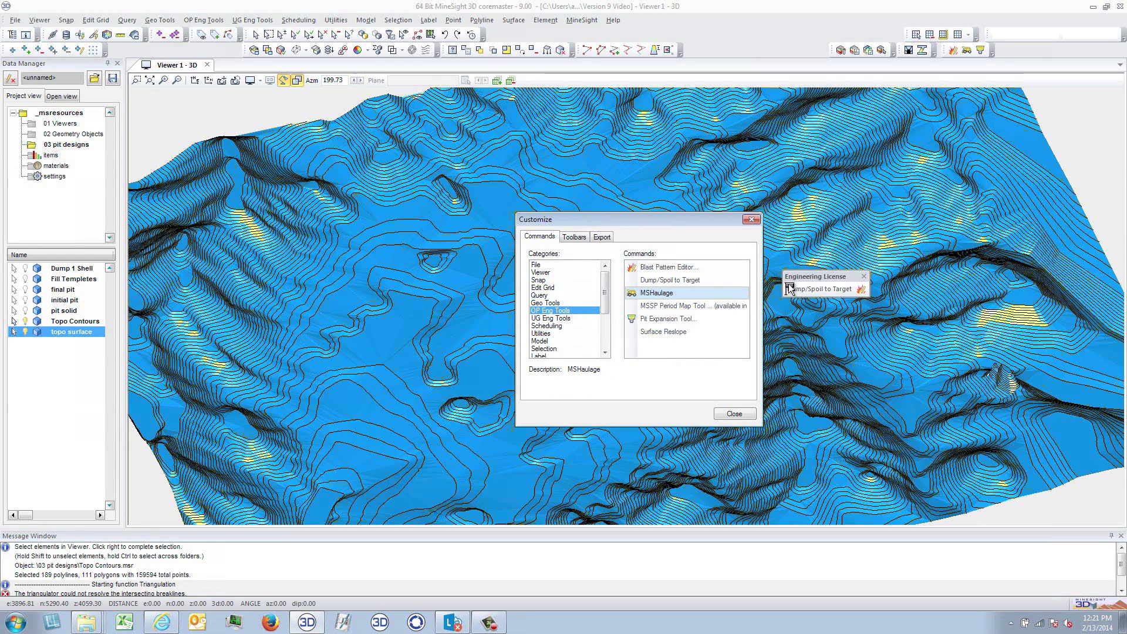
pyautogui.moveTo(678, 306); pyautogui.dragTo(791, 289)
pyautogui.moveTo(652, 319); pyautogui.dragTo(789, 290)
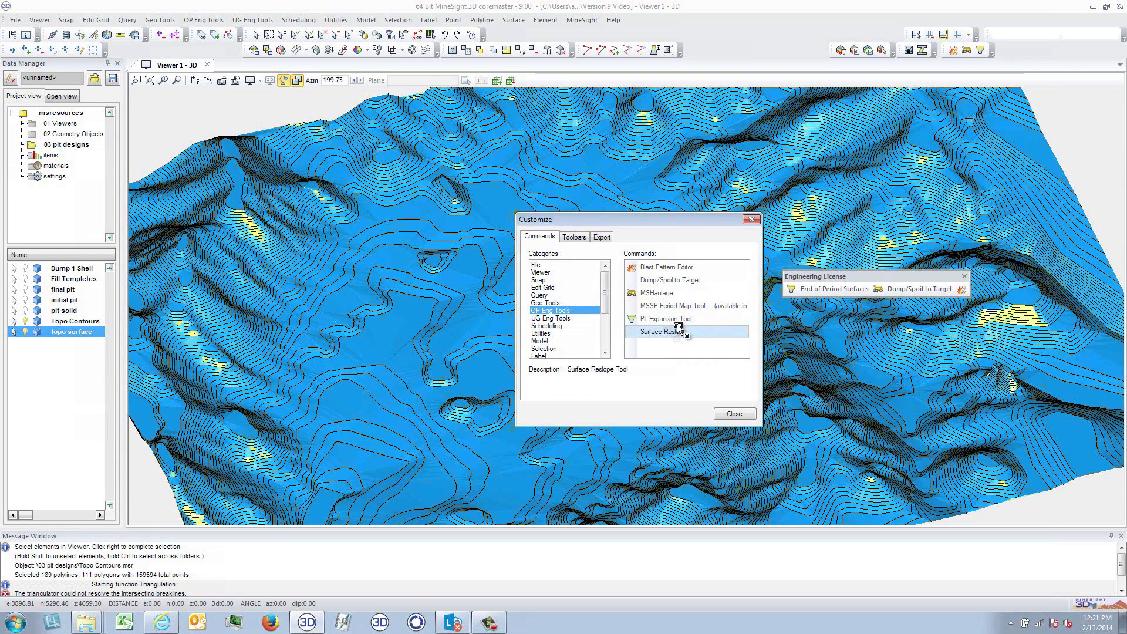
pyautogui.moveTo(679, 332); pyautogui.dragTo(791, 294)
pyautogui.click(550, 318)
# - Select Edit Grid in the Export tab, then return to the Toolbars list
pyautogui.click(602, 236)
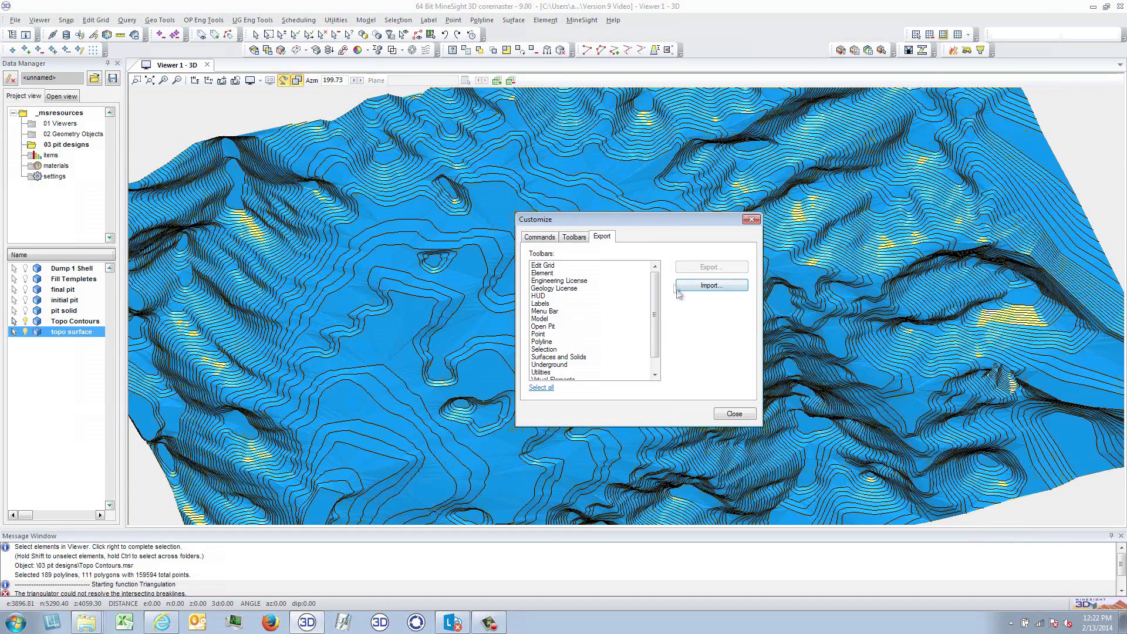
pyautogui.click(548, 266)
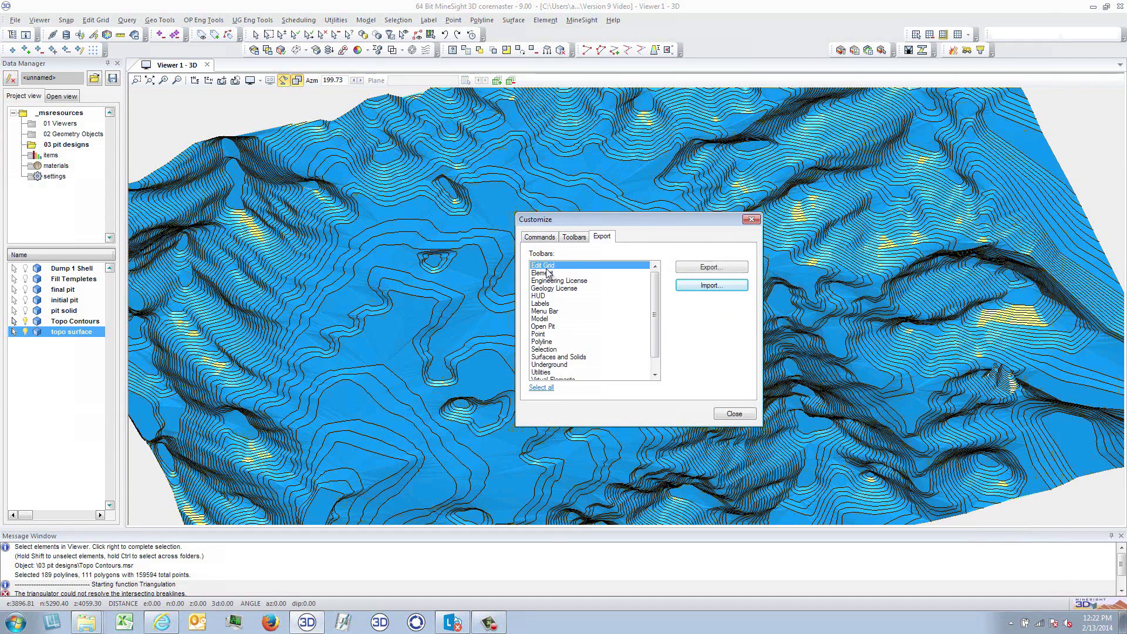
pyautogui.click(572, 240)
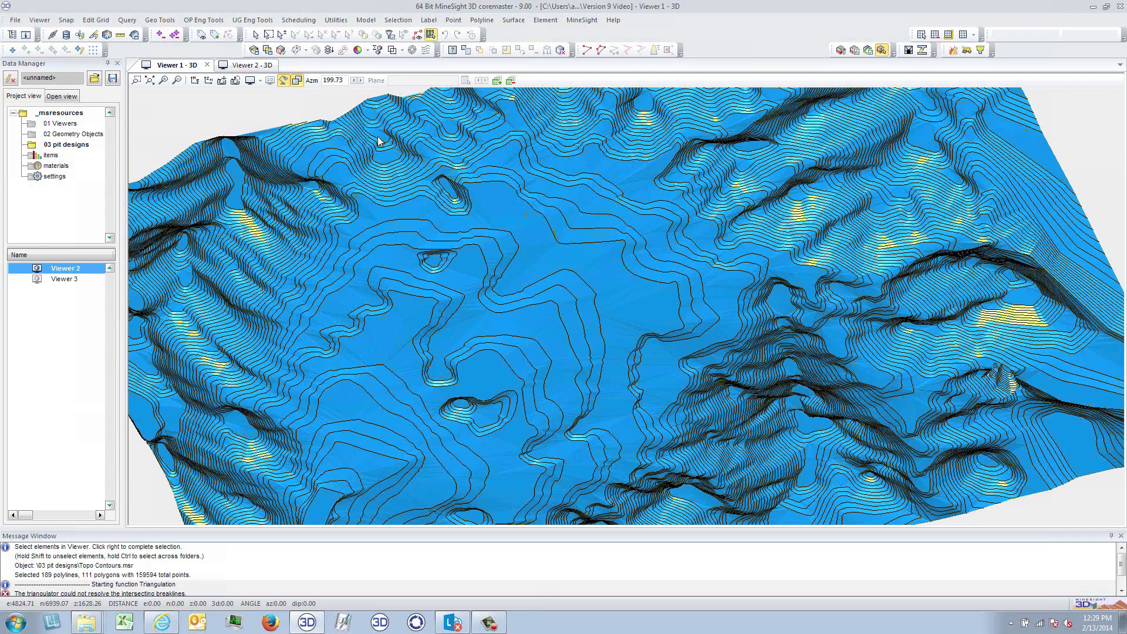
# - Open Viewer 2 and switch back and forth between it and Viewer 1
pyautogui.click(244, 66)
pyautogui.click(179, 65)
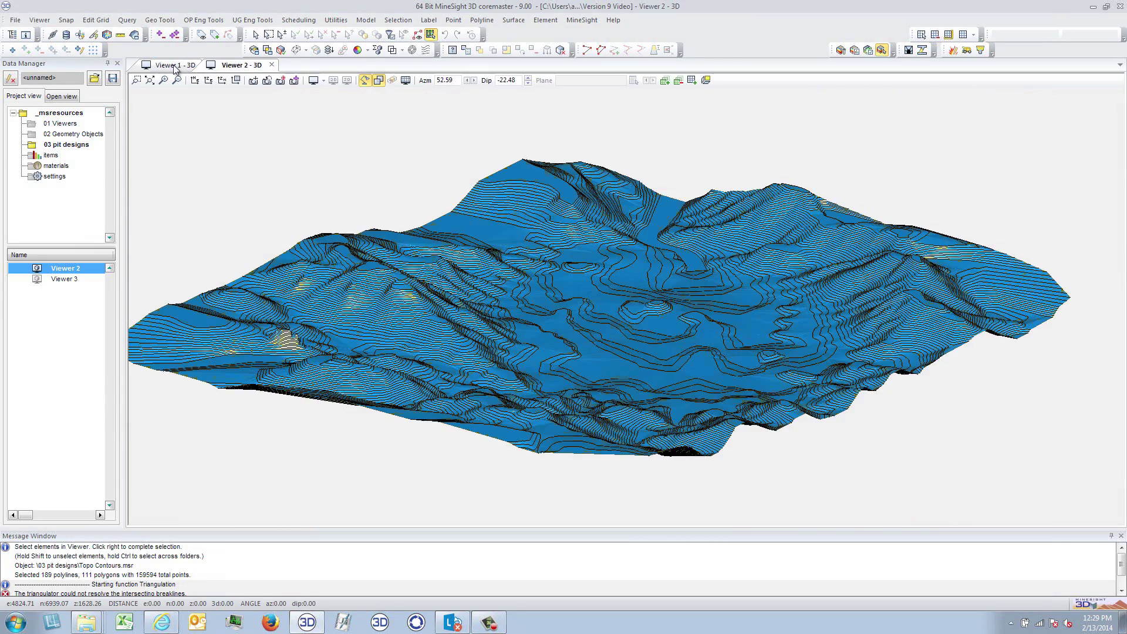
pyautogui.click(251, 67)
pyautogui.click(176, 65)
# - Tile Viewer 1 and Viewer 2 side by side in a vertical tab group
pyautogui.moveTo(251, 65); pyautogui.dragTo(403, 281, button='right')
pyautogui.click(439, 286)
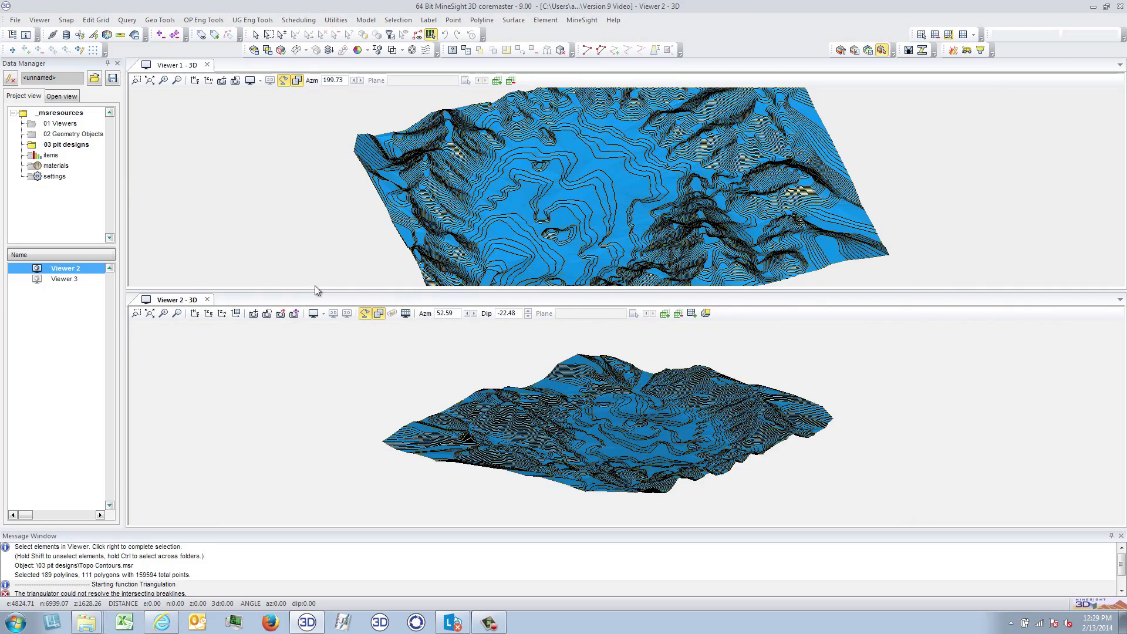
pyautogui.rightClick(196, 302)
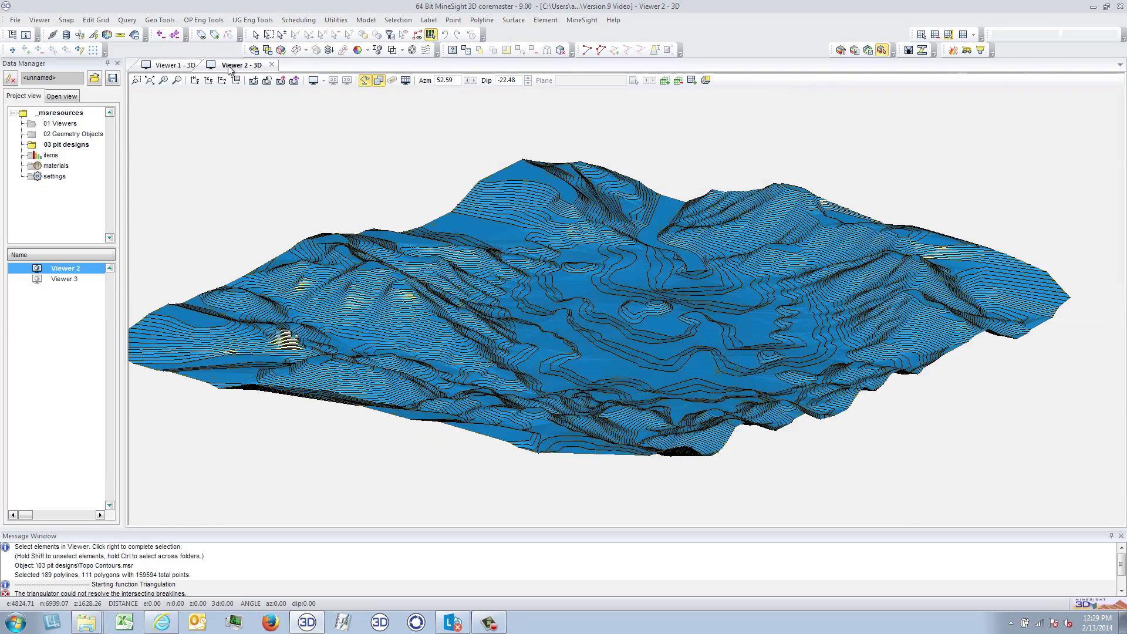
pyautogui.moveTo(170, 300); pyautogui.dragTo(532, 182, button='right')
pyautogui.click(558, 198)
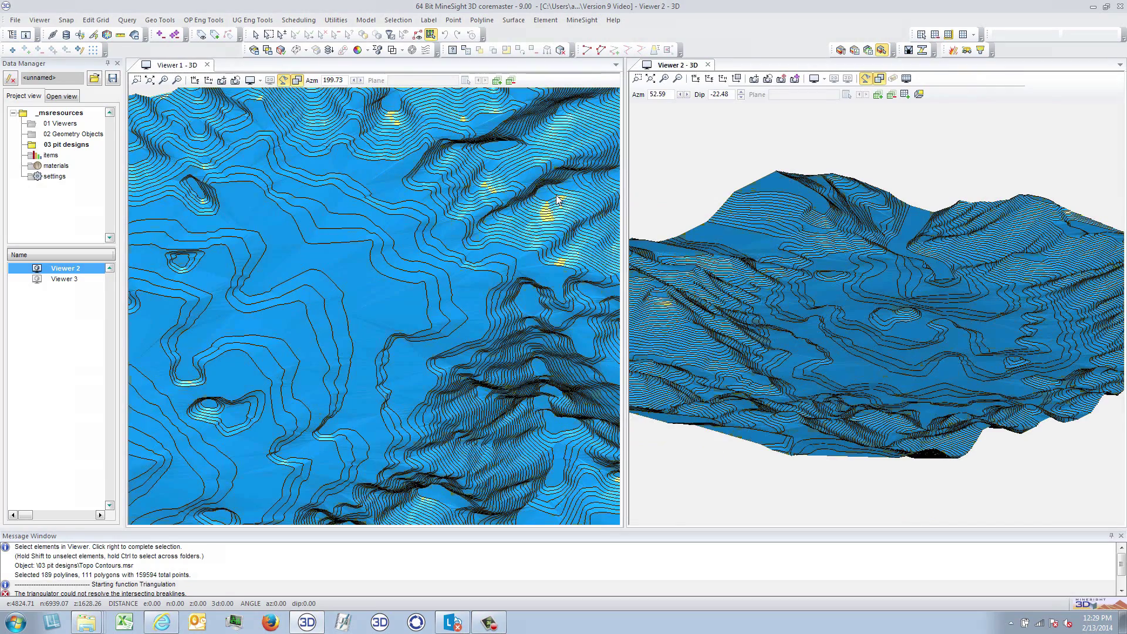